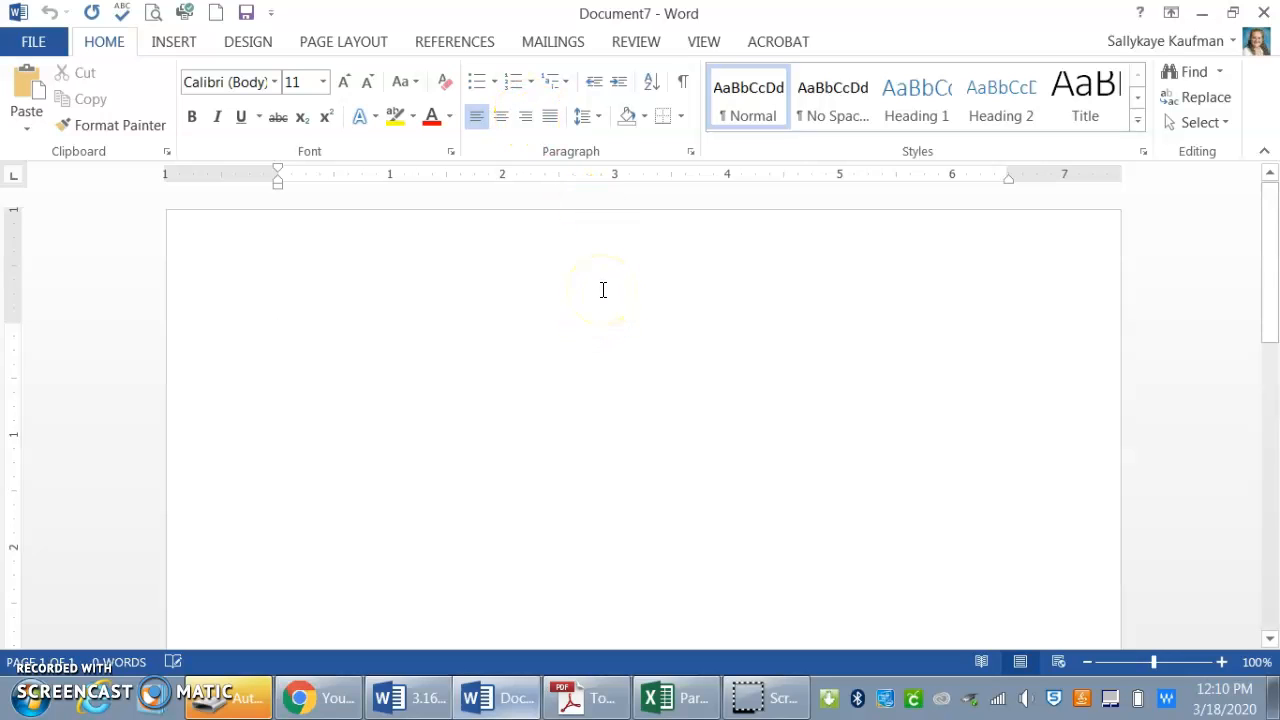
Step: Insert the Tabular List quick table and enlarge it to about 5.7 inches wide
left_click(170, 44)
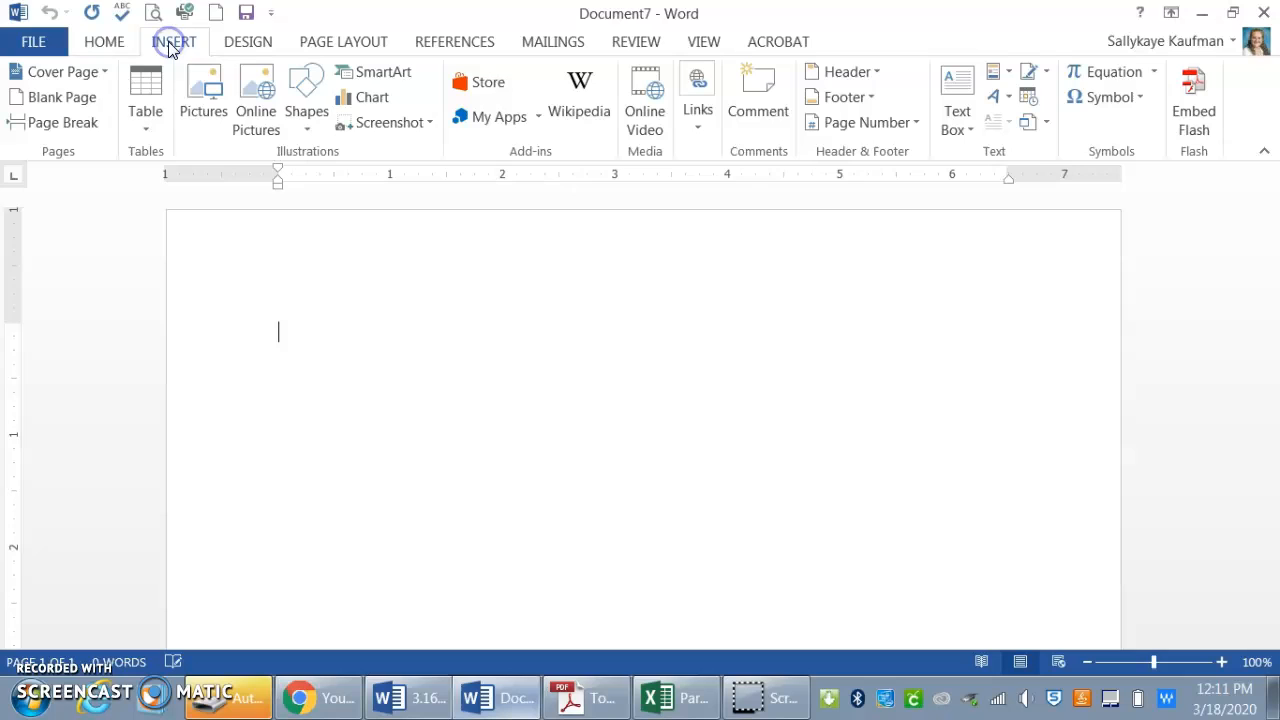
left_click(143, 129)
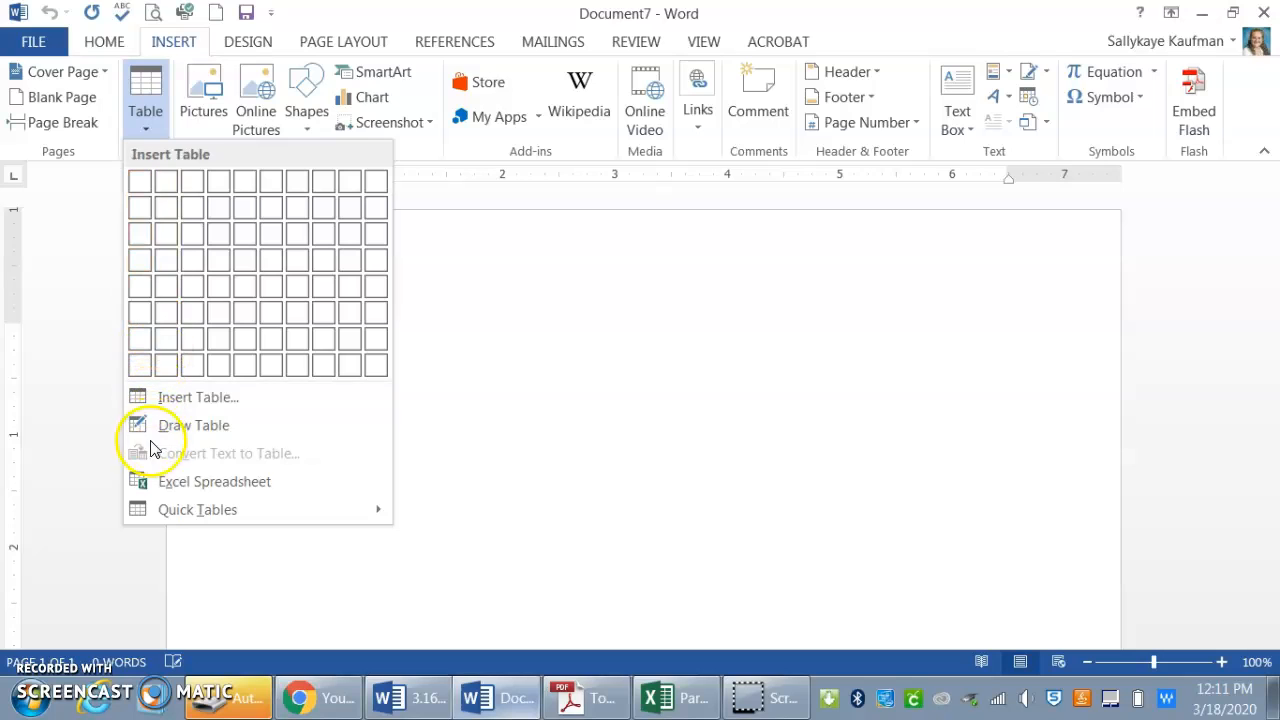
mouse_move(142, 513)
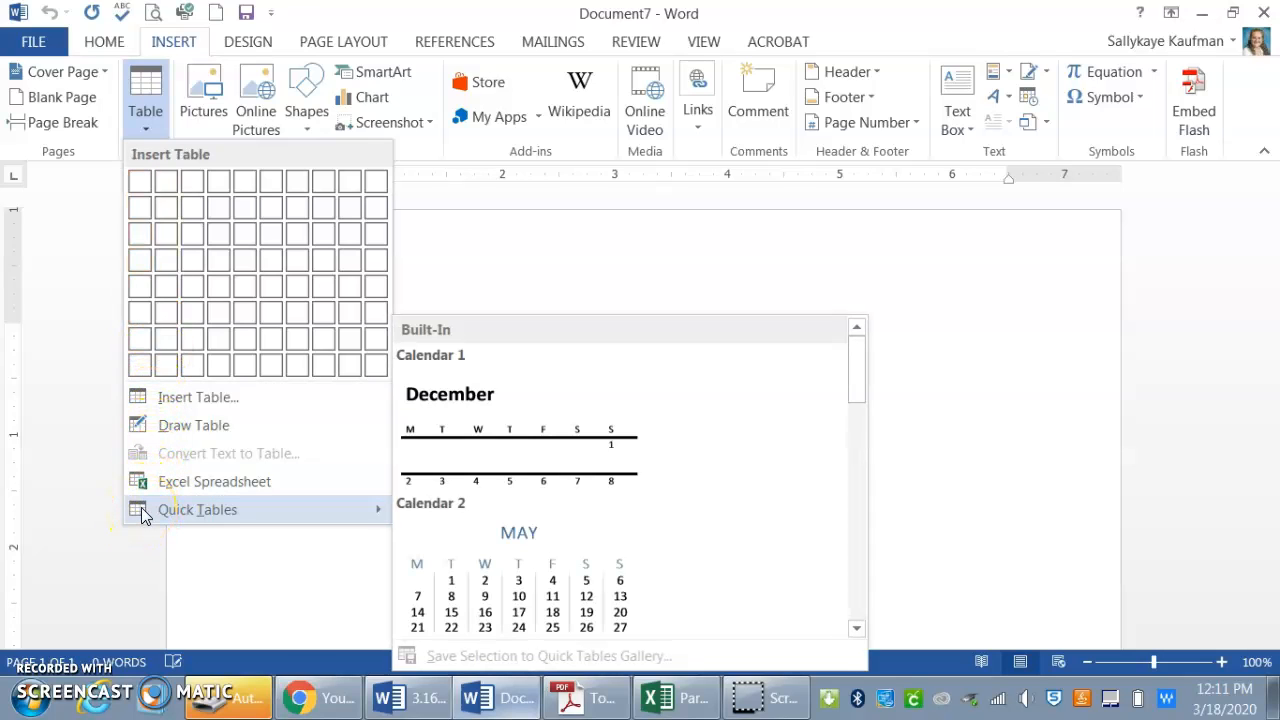
left_click(860, 362)
left_click_drag(856, 362, 846, 550)
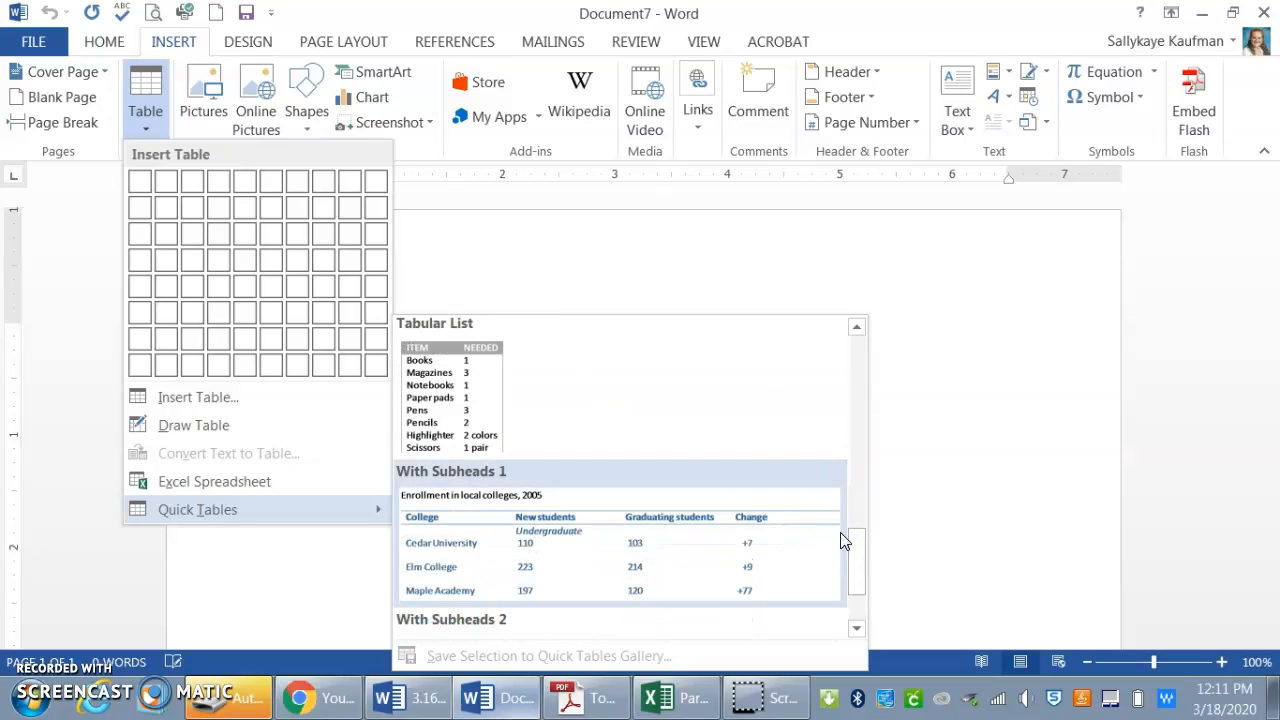
left_click(472, 405)
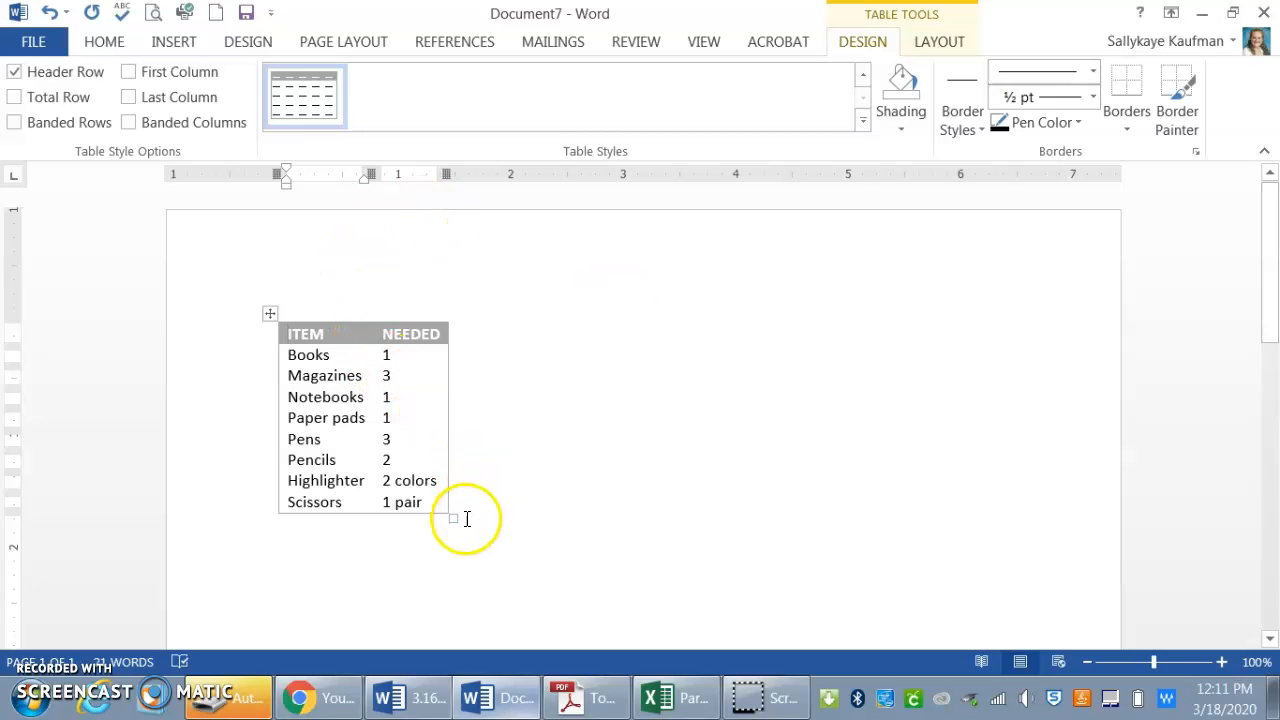
left_click_drag(449, 520, 923, 612)
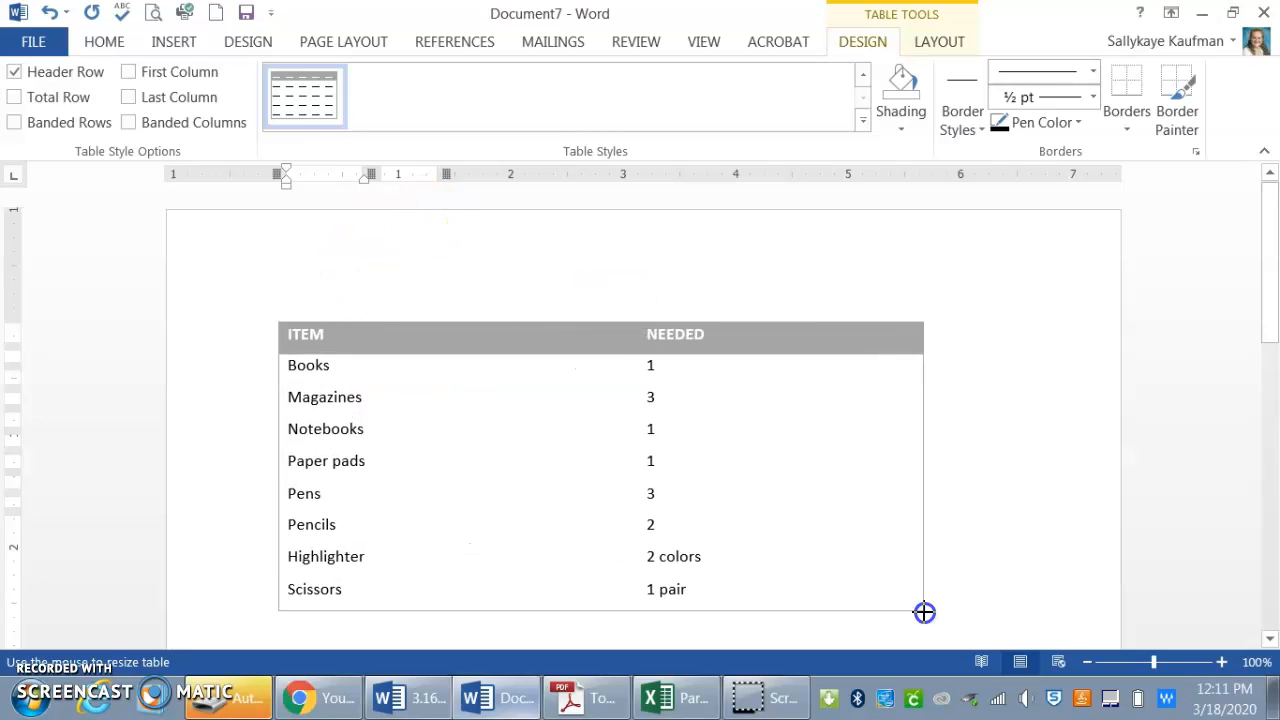
Step: Replace the Books row's contents with a person's first name and the date July 15
left_click(334, 367)
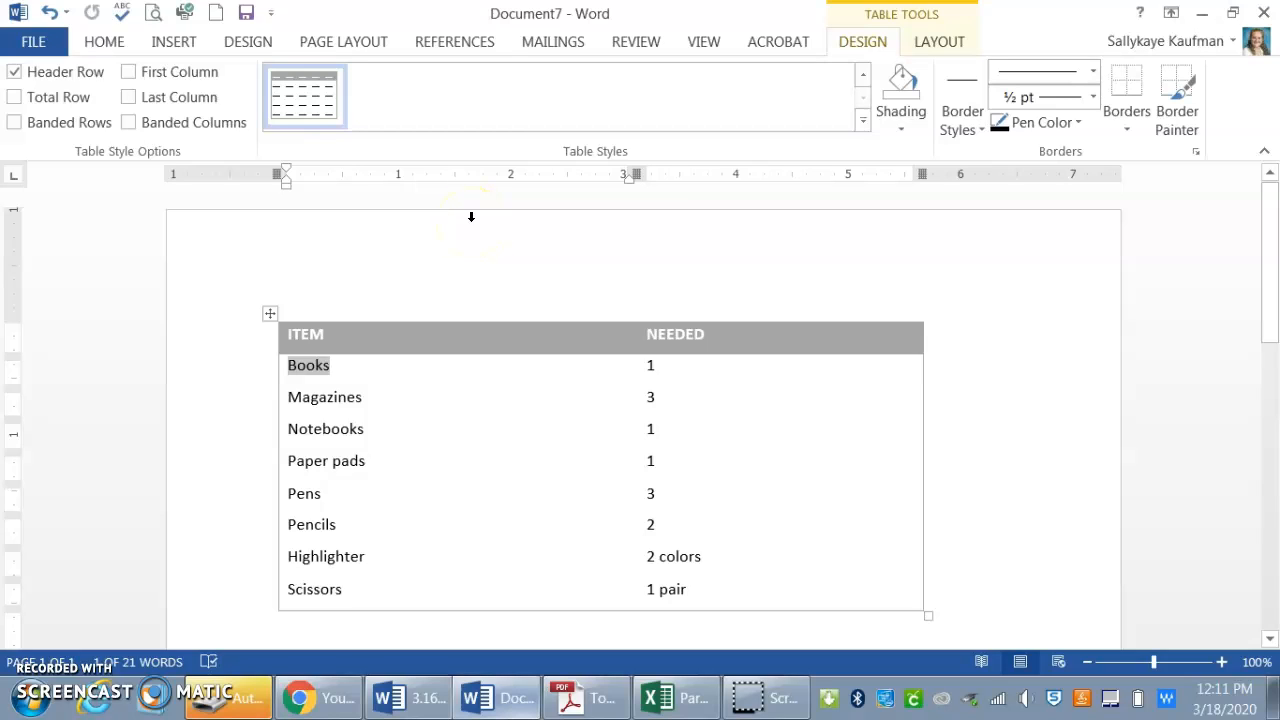
type("Sally")
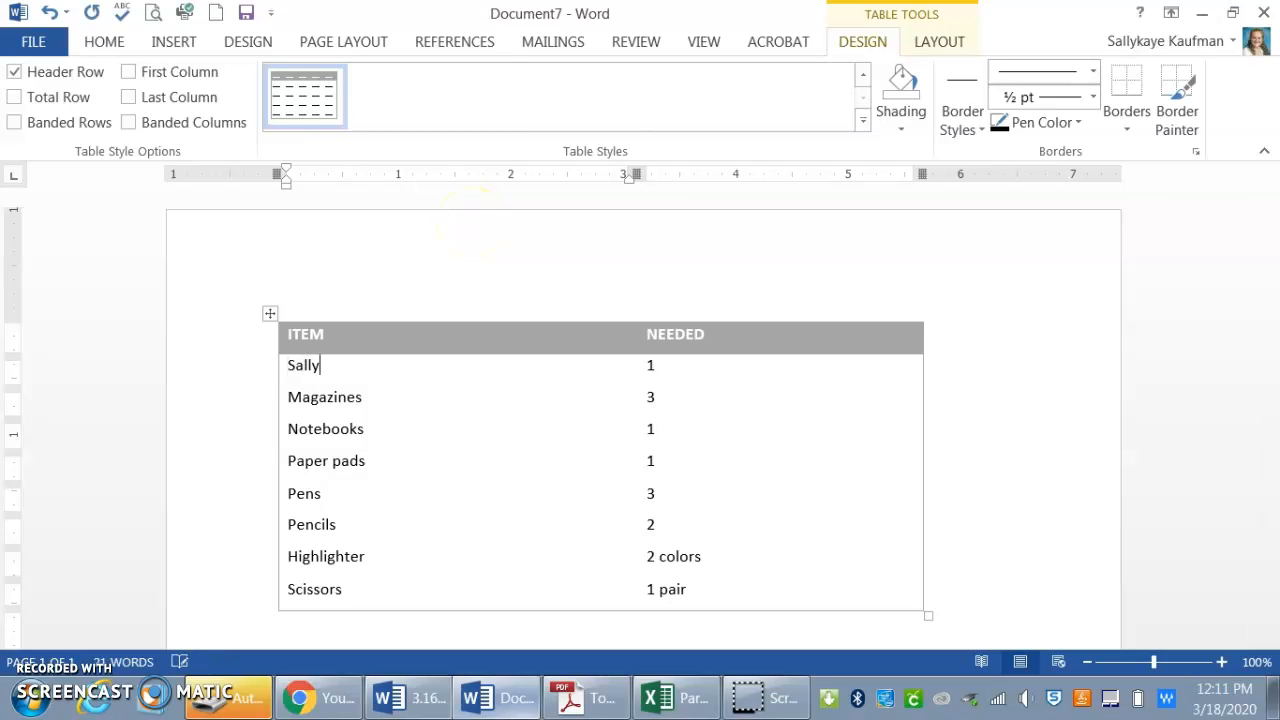
left_click(660, 366)
key("BackSpace")
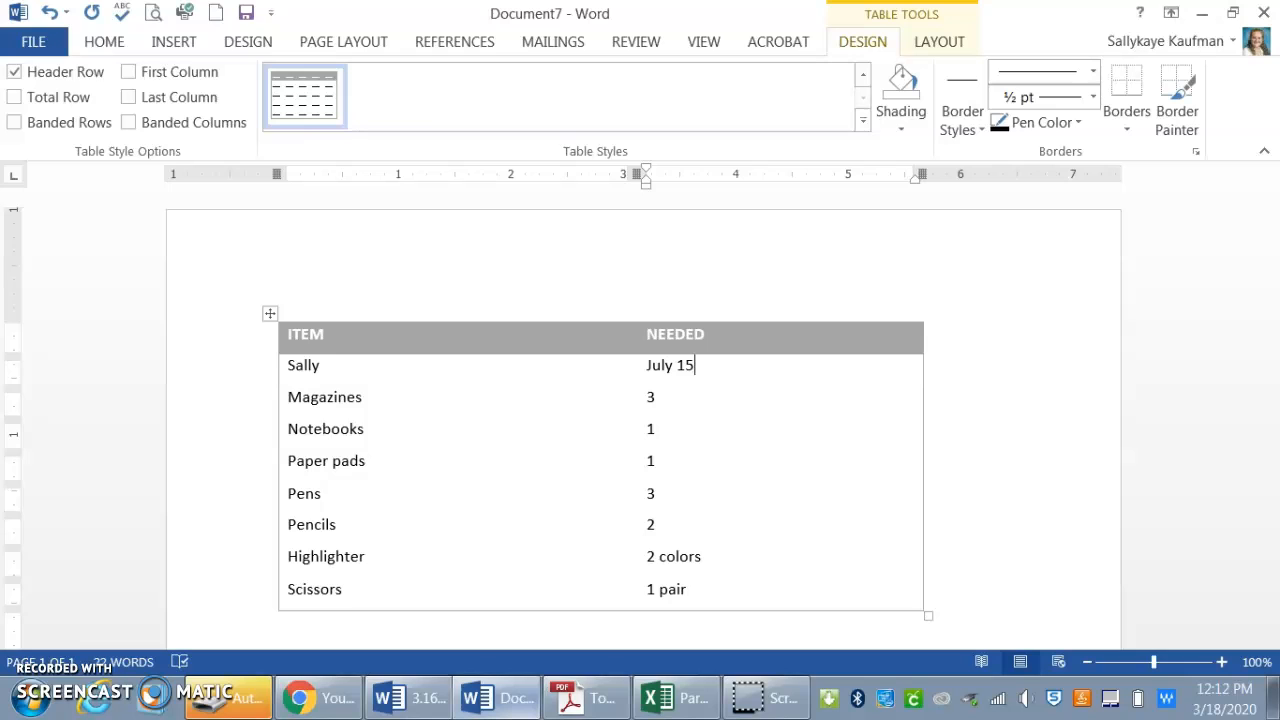
Step: Replace the Magazines row's contents with a second person's first name and the date November 1
left_click(289, 396)
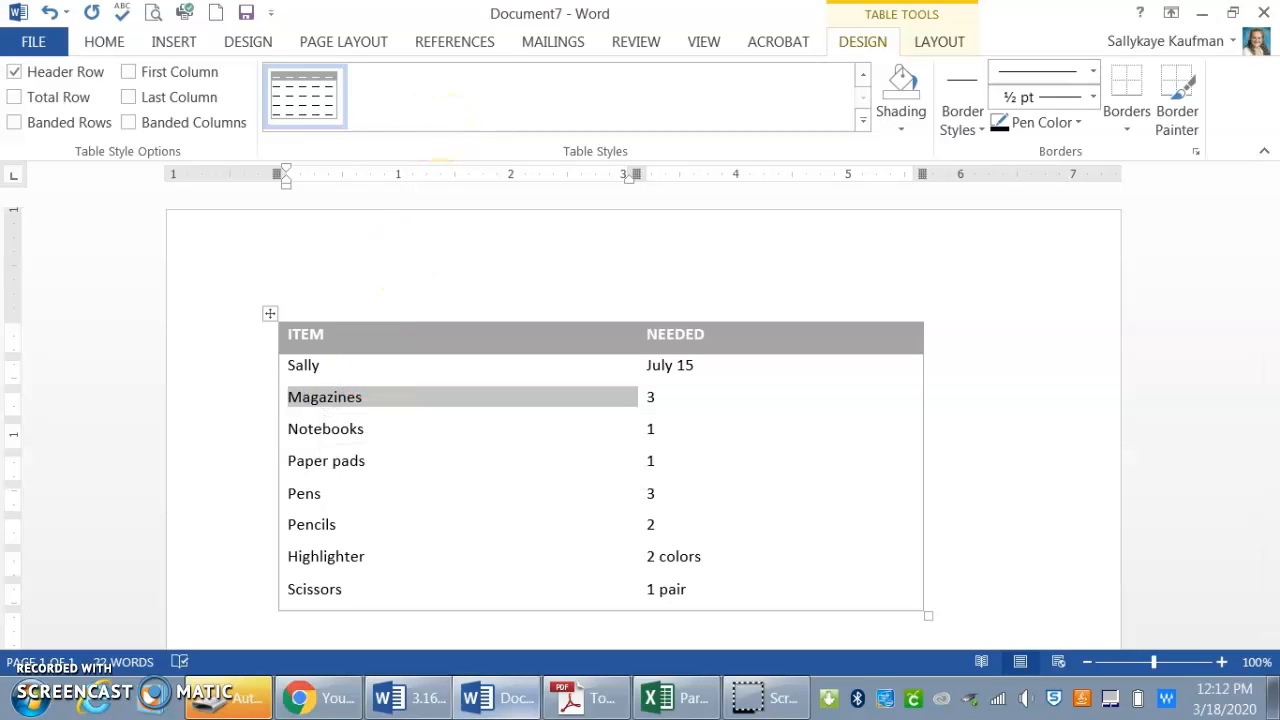
type("M")
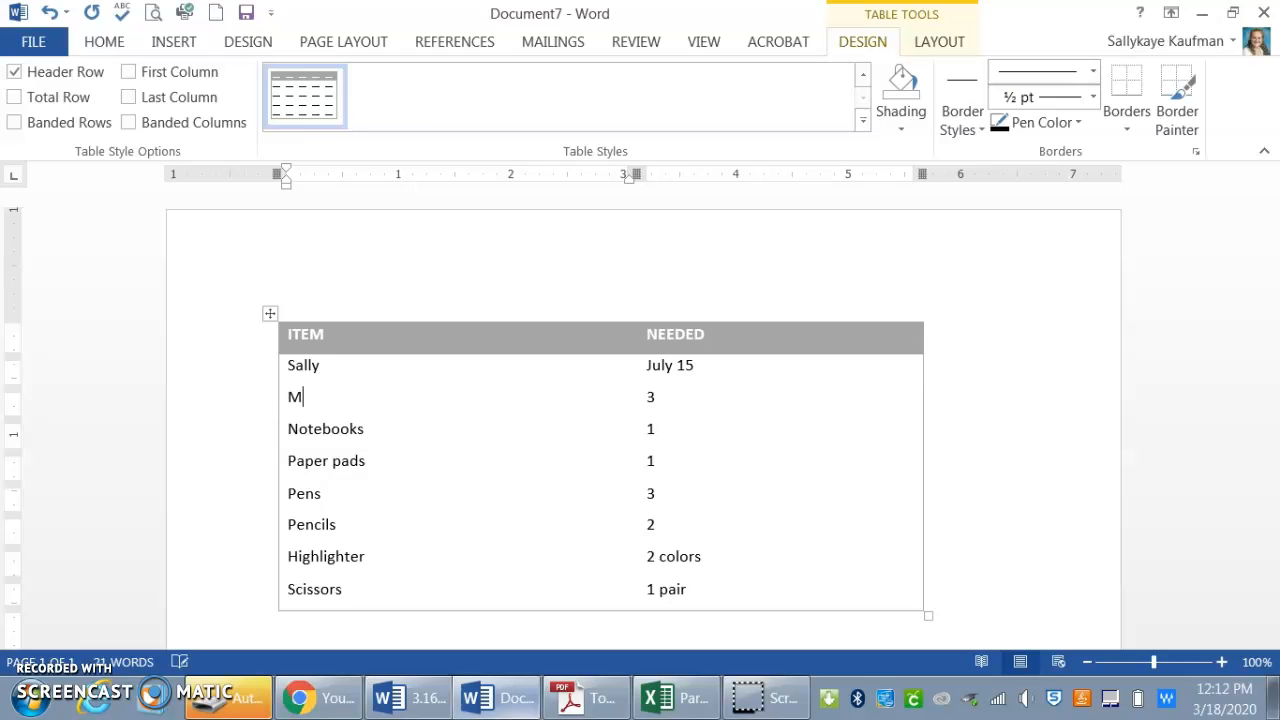
type("att")
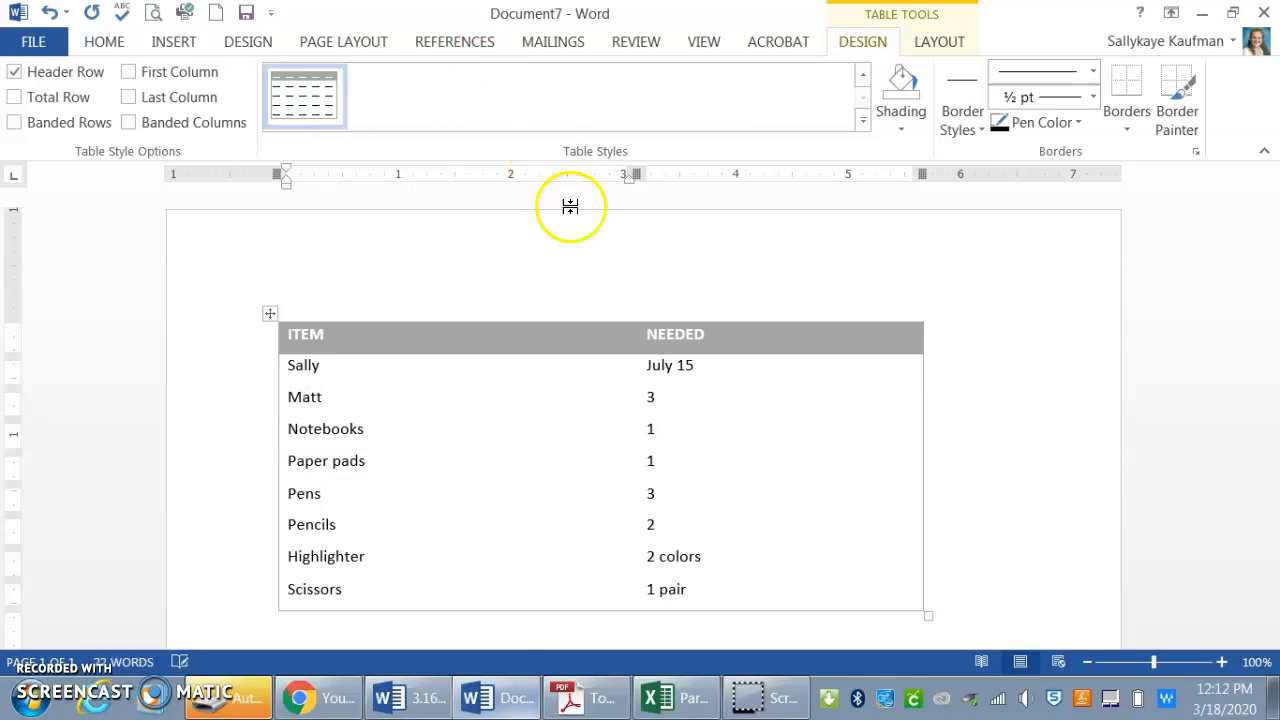
left_click(657, 398)
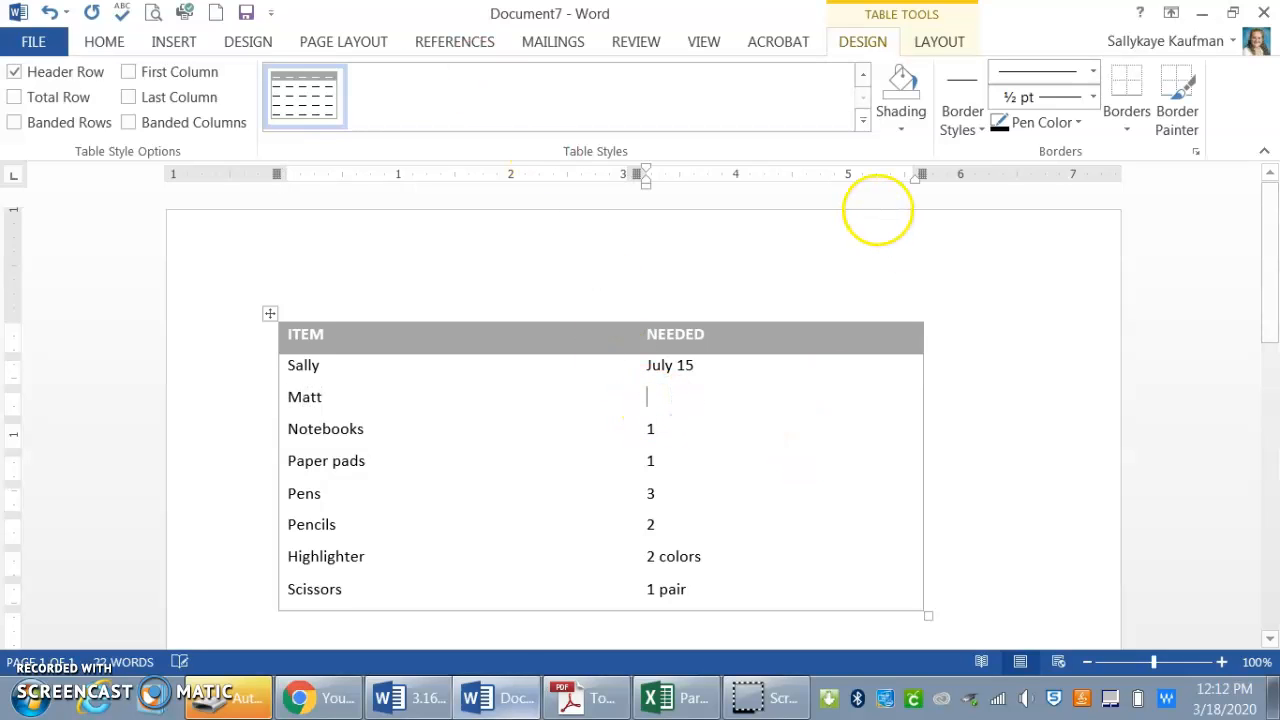
type("November 1")
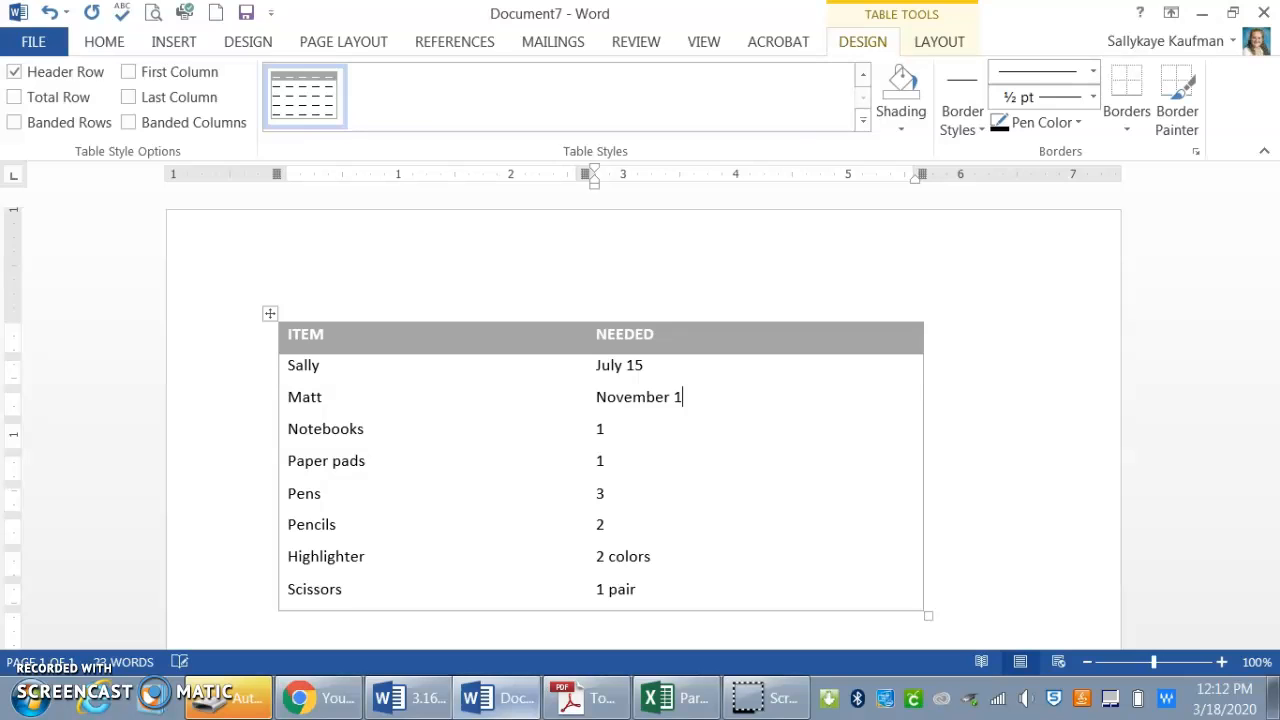
Step: Replace the Notebooks row's contents with a third person's first name and the date December 22
left_click(299, 429)
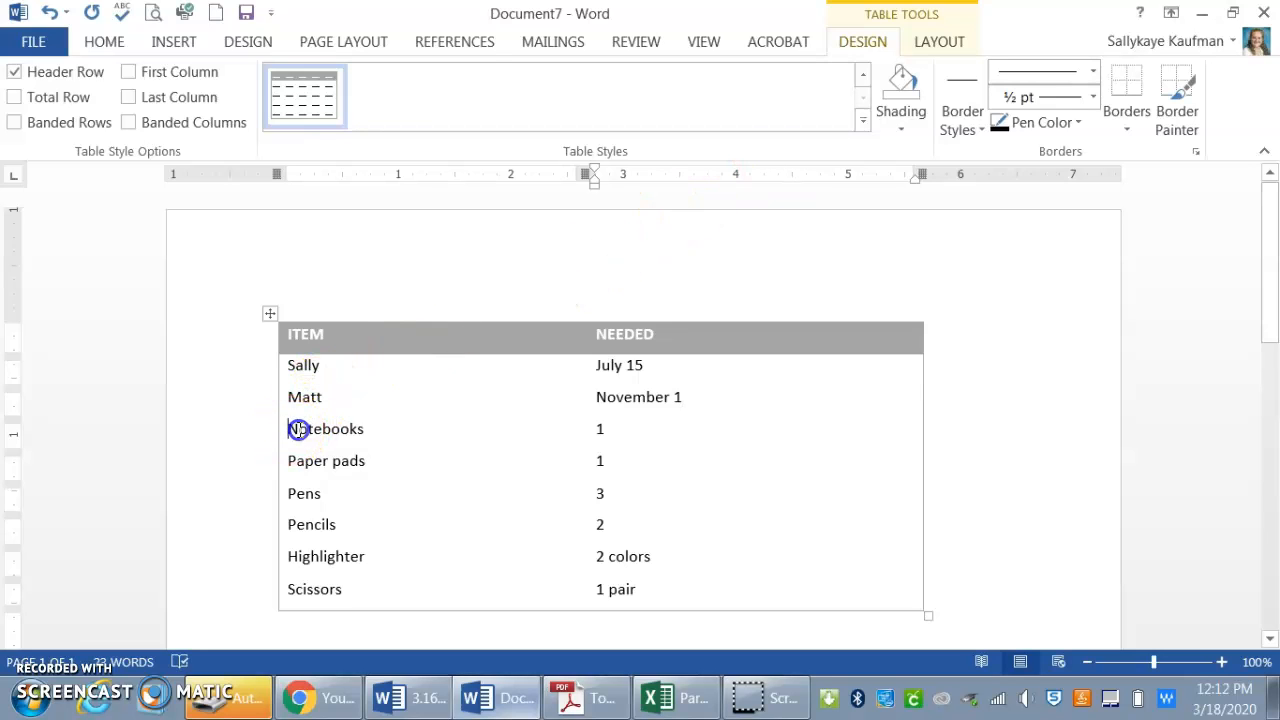
left_click_drag(299, 429, 380, 431)
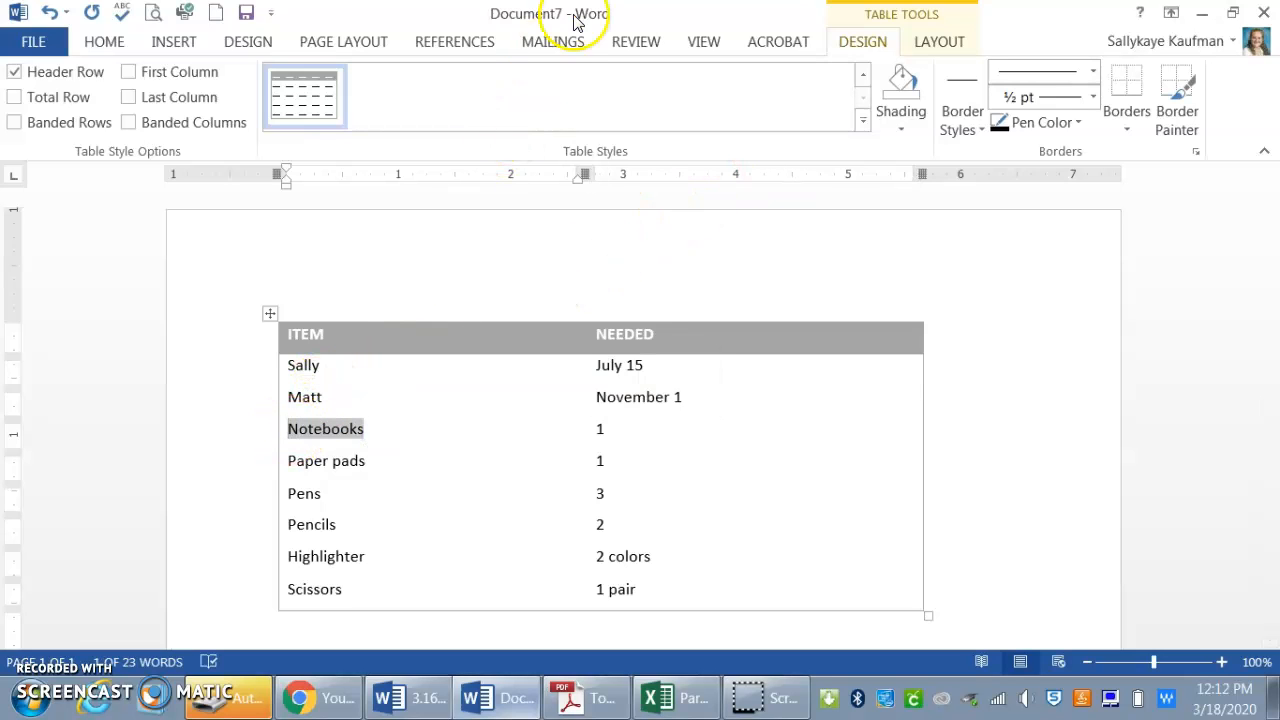
type("Irene")
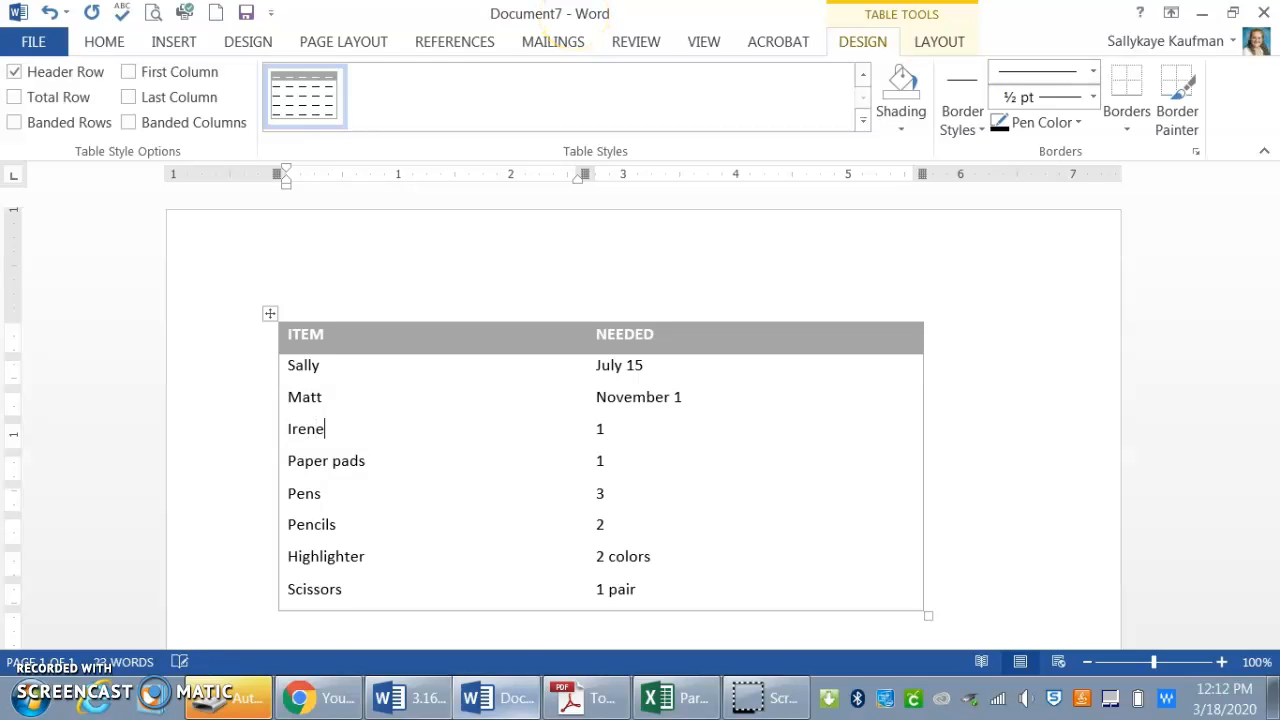
left_click(603, 432)
key("BackSpace")
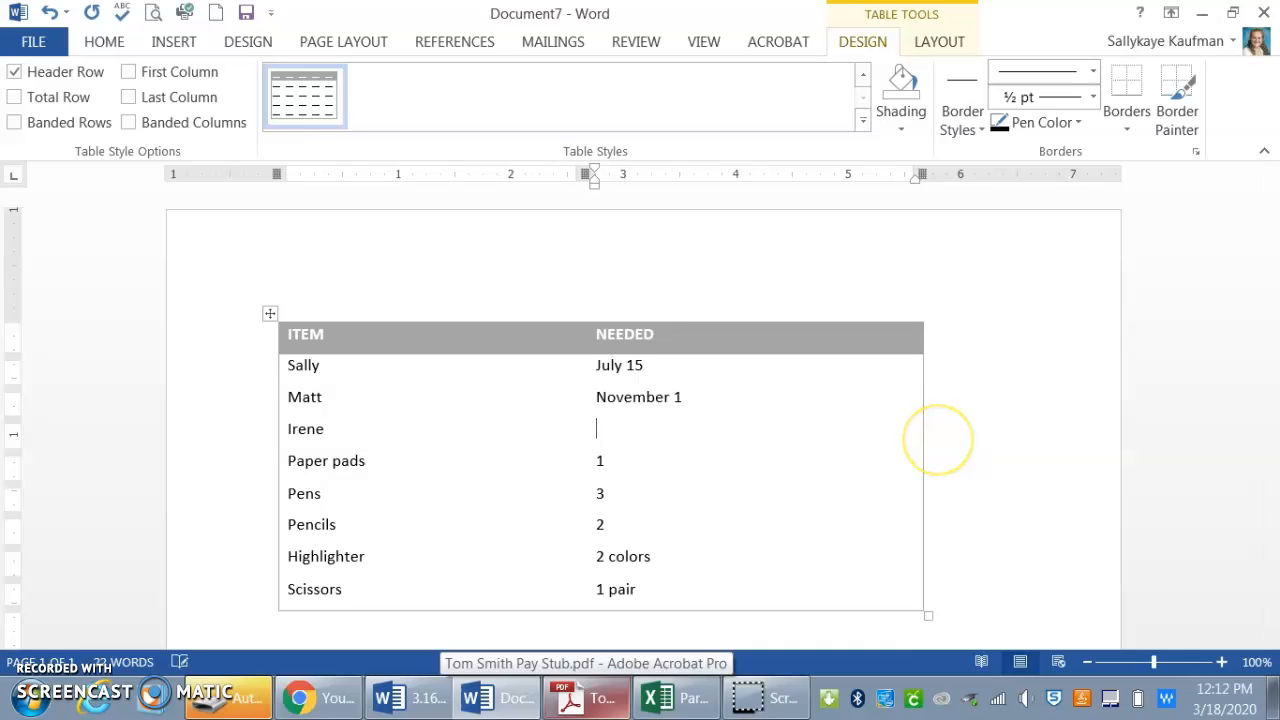
type("December")
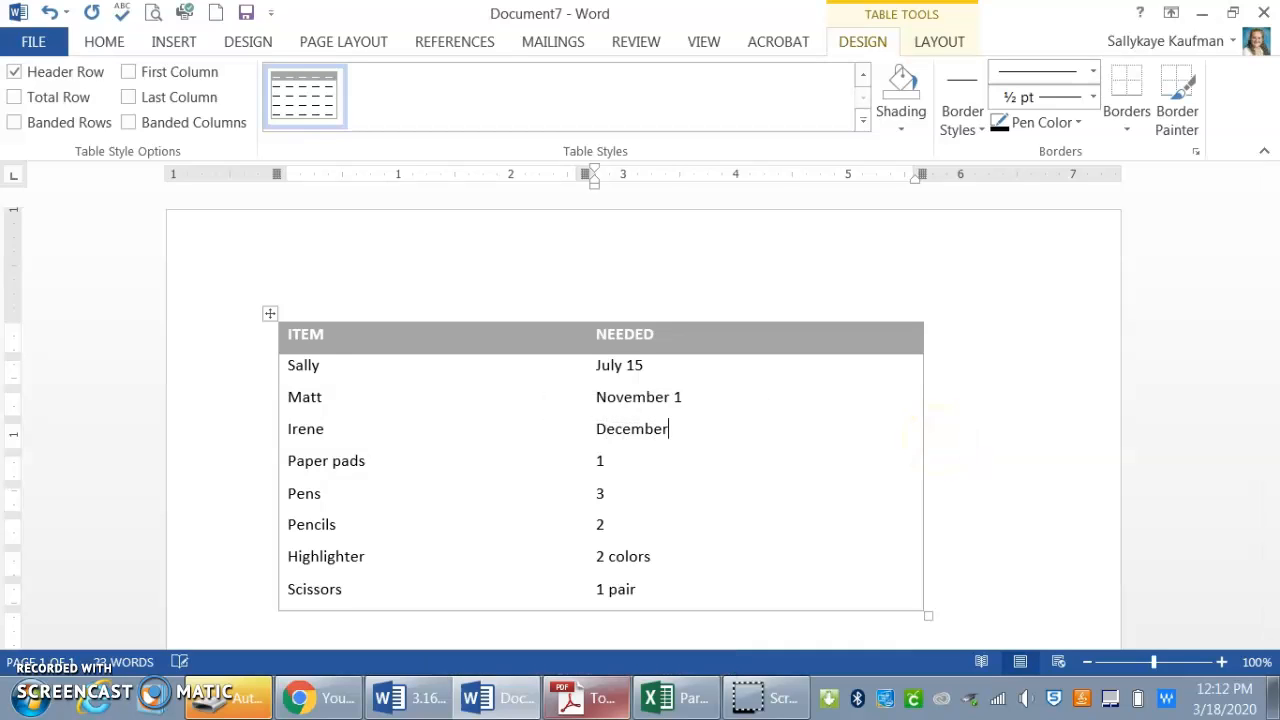
type(" 22")
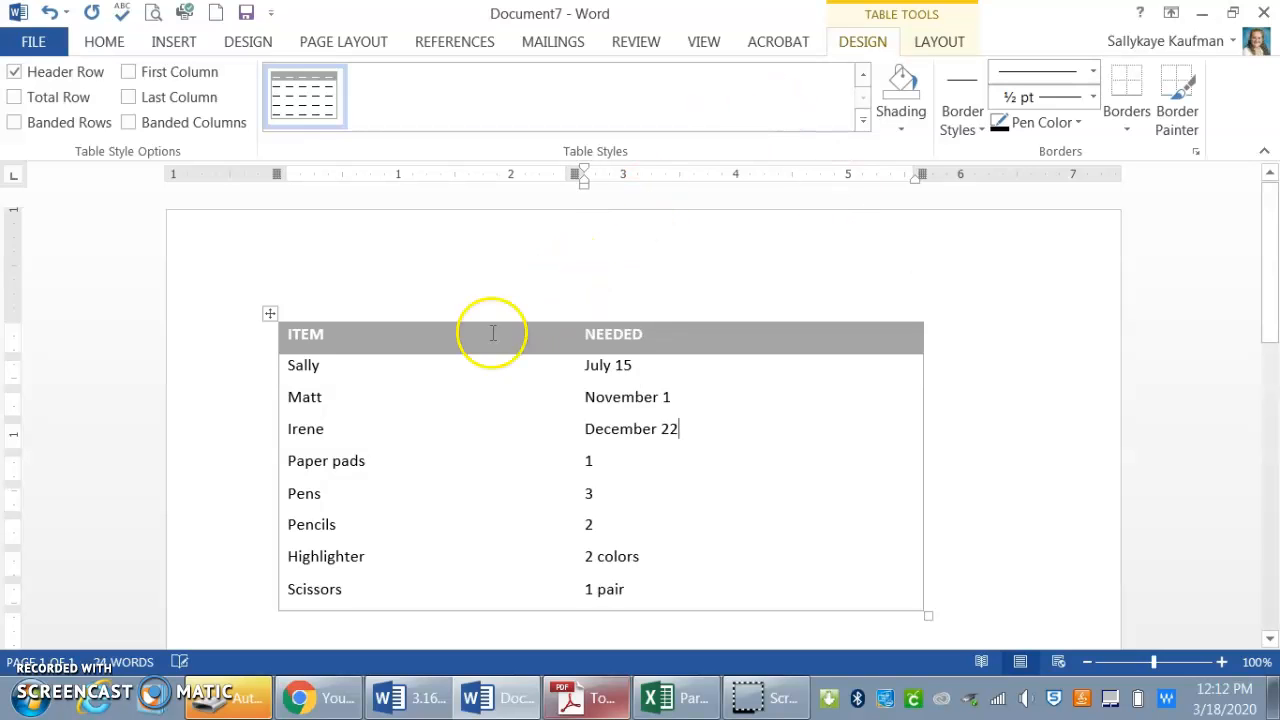
Step: Clear the contents of the rows from Paper pads through Scissors, keeping the empty rows
left_click(284, 460)
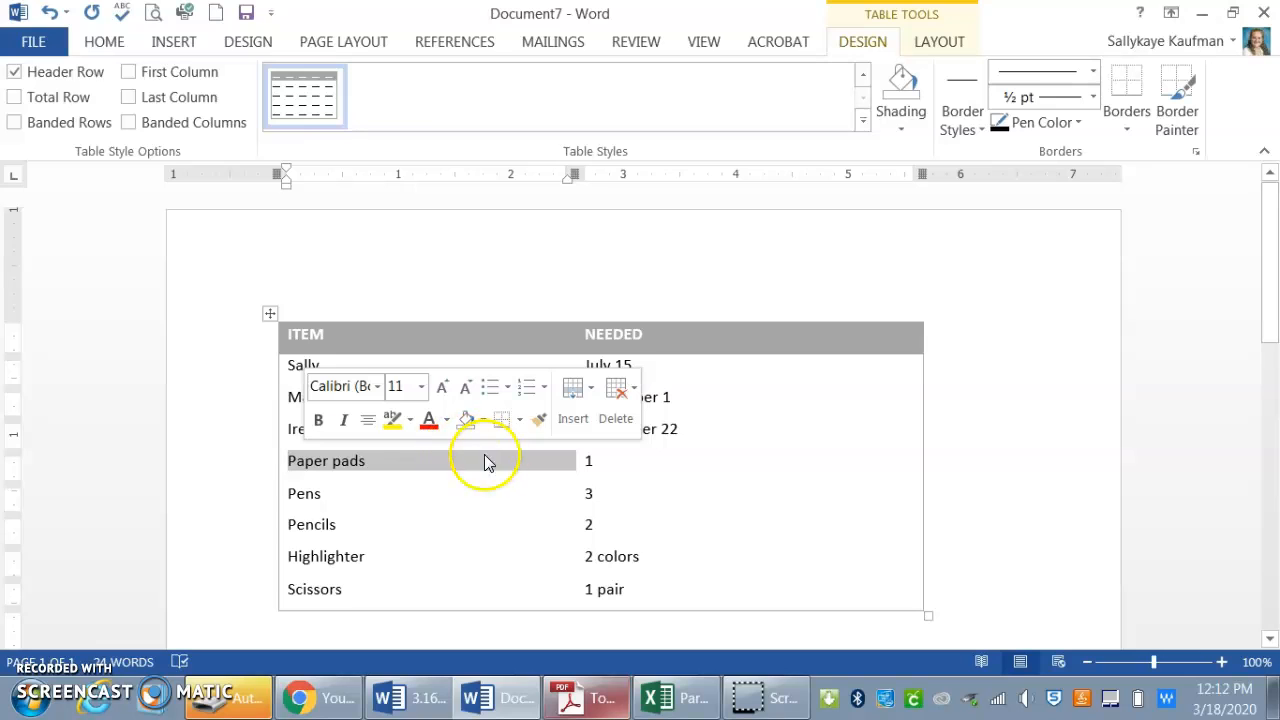
left_click(652, 469)
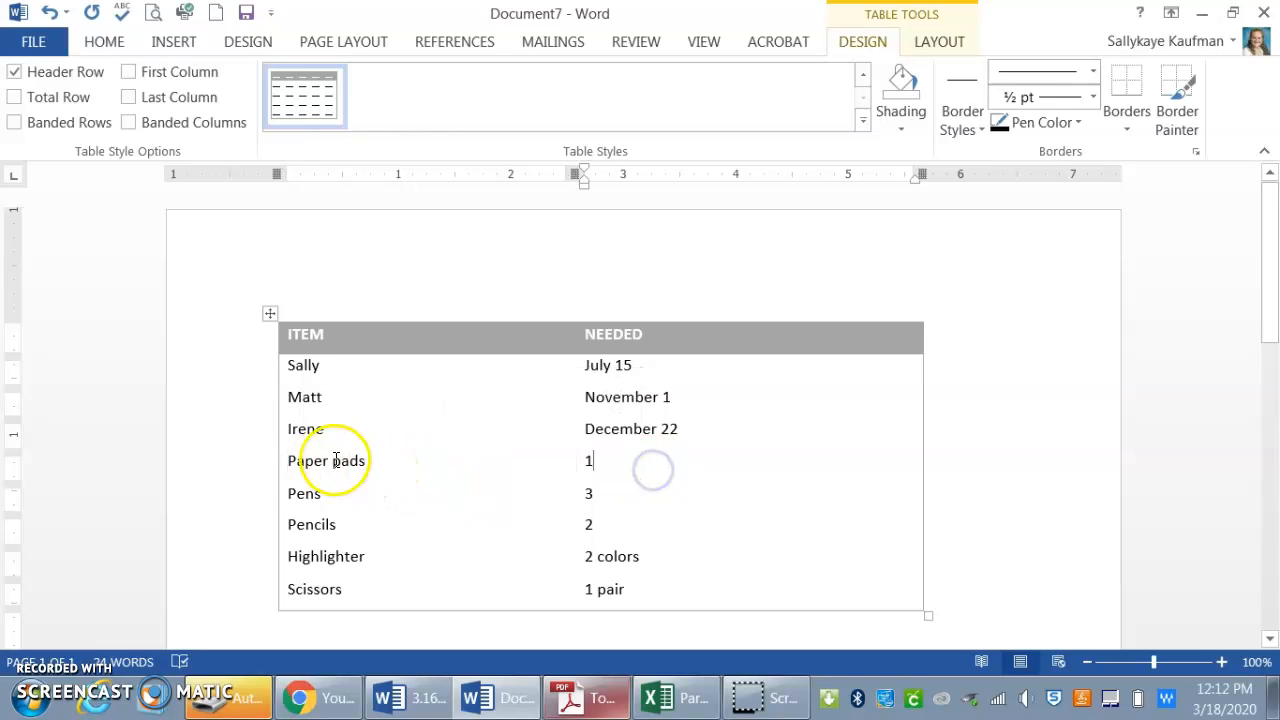
left_click_drag(287, 460, 615, 592)
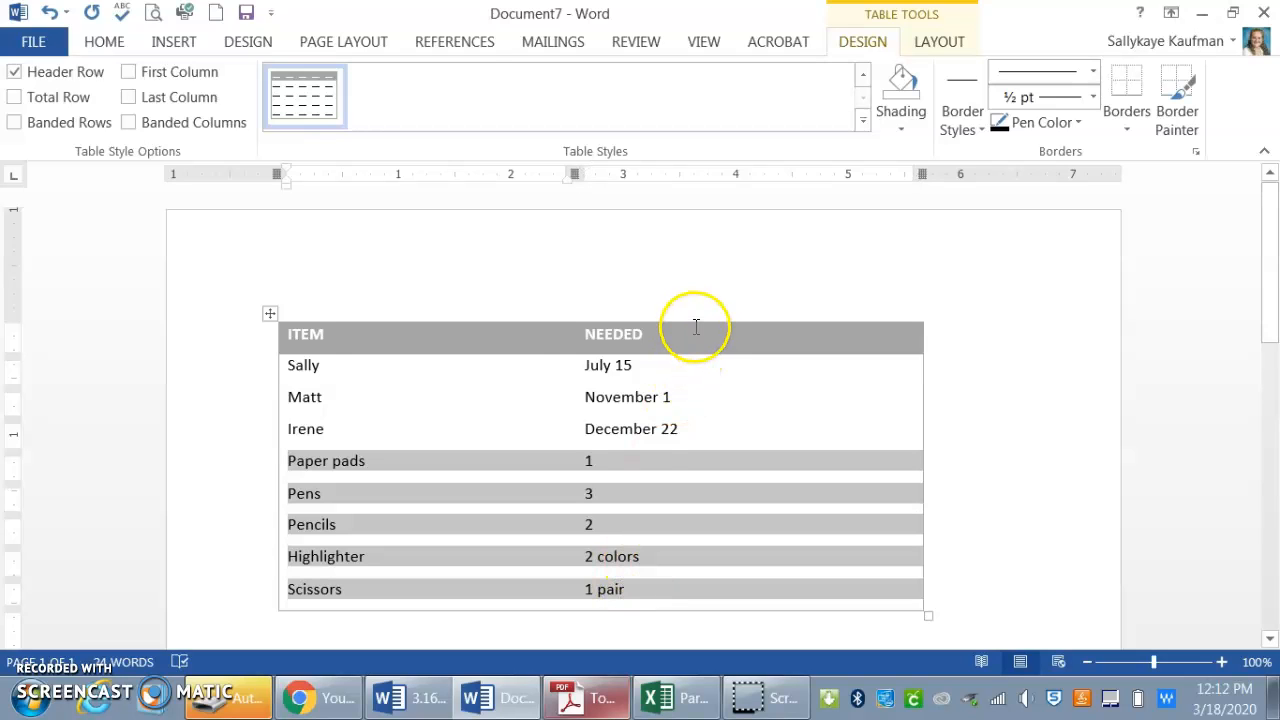
key("Delete")
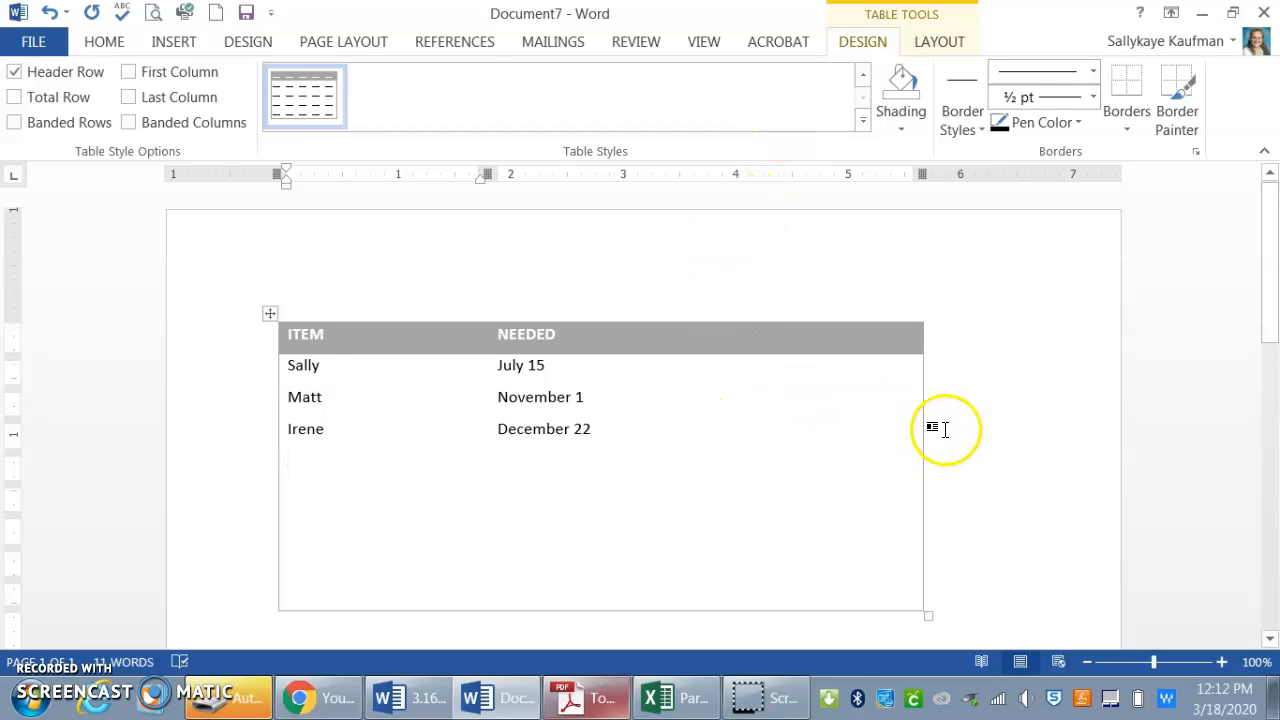
Step: Shrink the table to about 3.9 inches wide and 2.3 inches high
left_click_drag(921, 425, 689, 452)
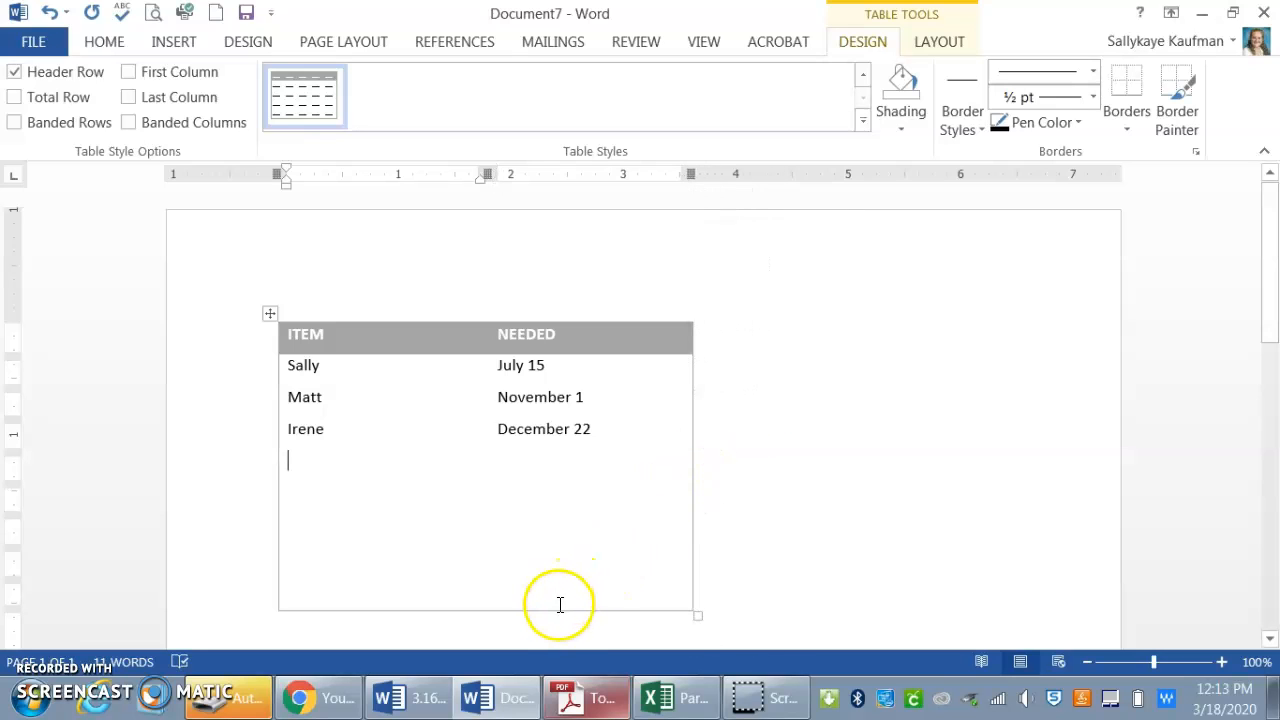
left_click_drag(573, 608, 603, 471)
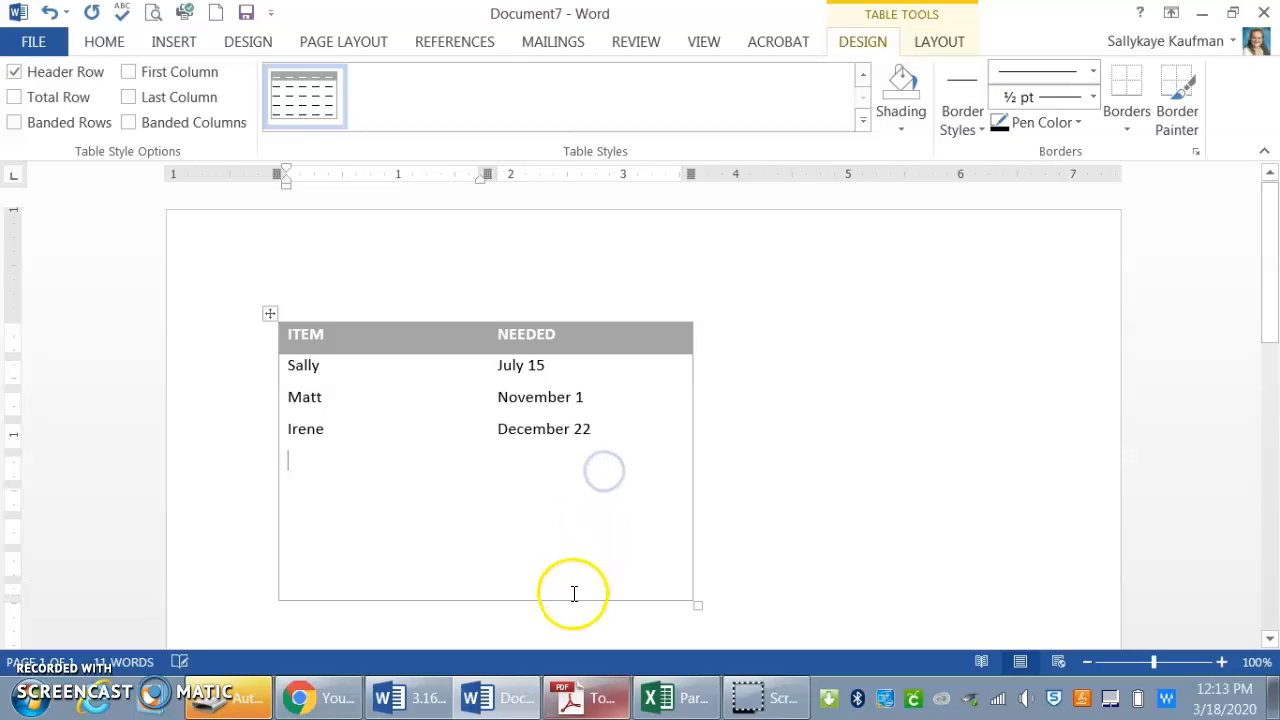
left_click_drag(572, 597, 573, 515)
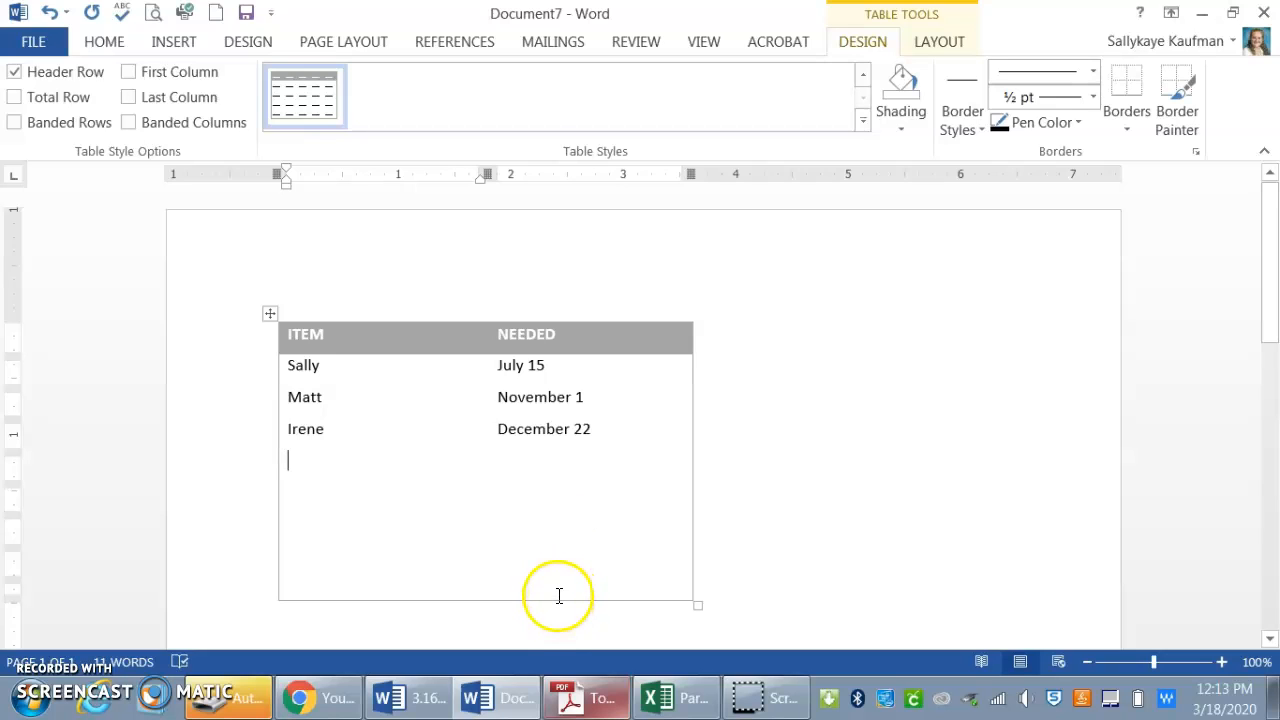
left_click_drag(557, 600, 557, 532)
left_click_drag(699, 605, 717, 582)
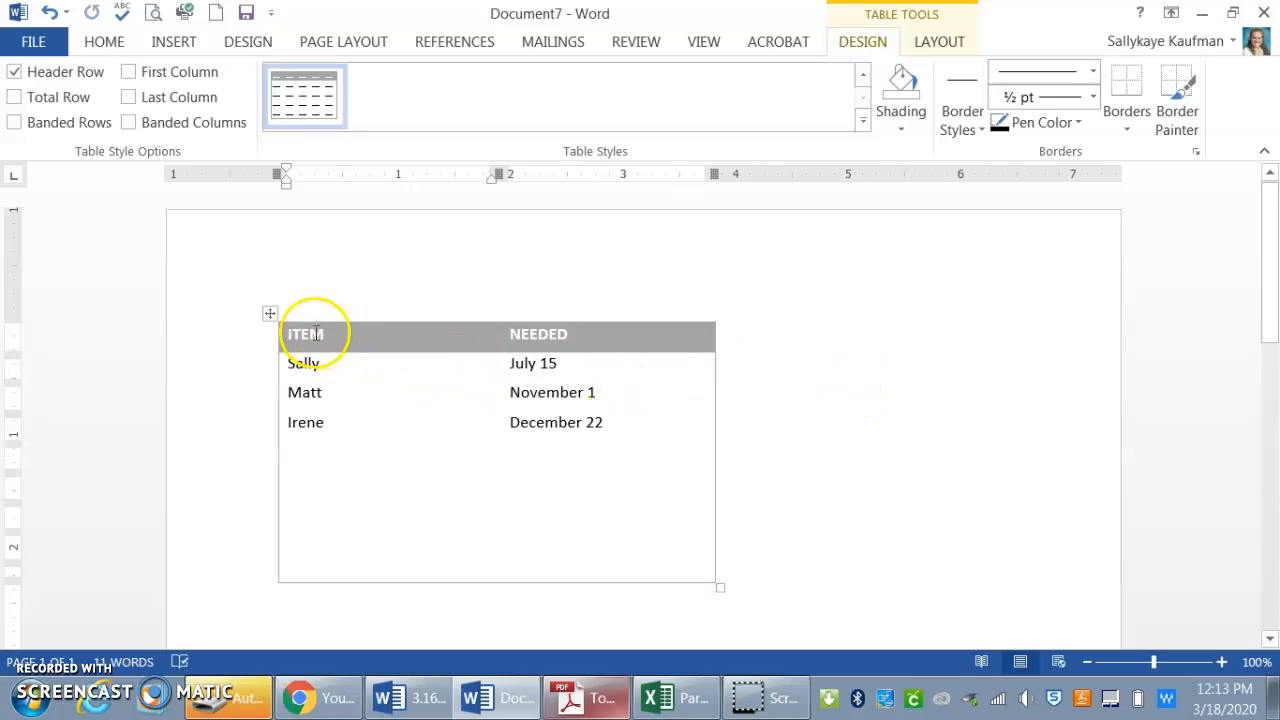
Step: Increase the font size of the ITEM and NEEDED header row to 16
left_click_drag(290, 333, 537, 331)
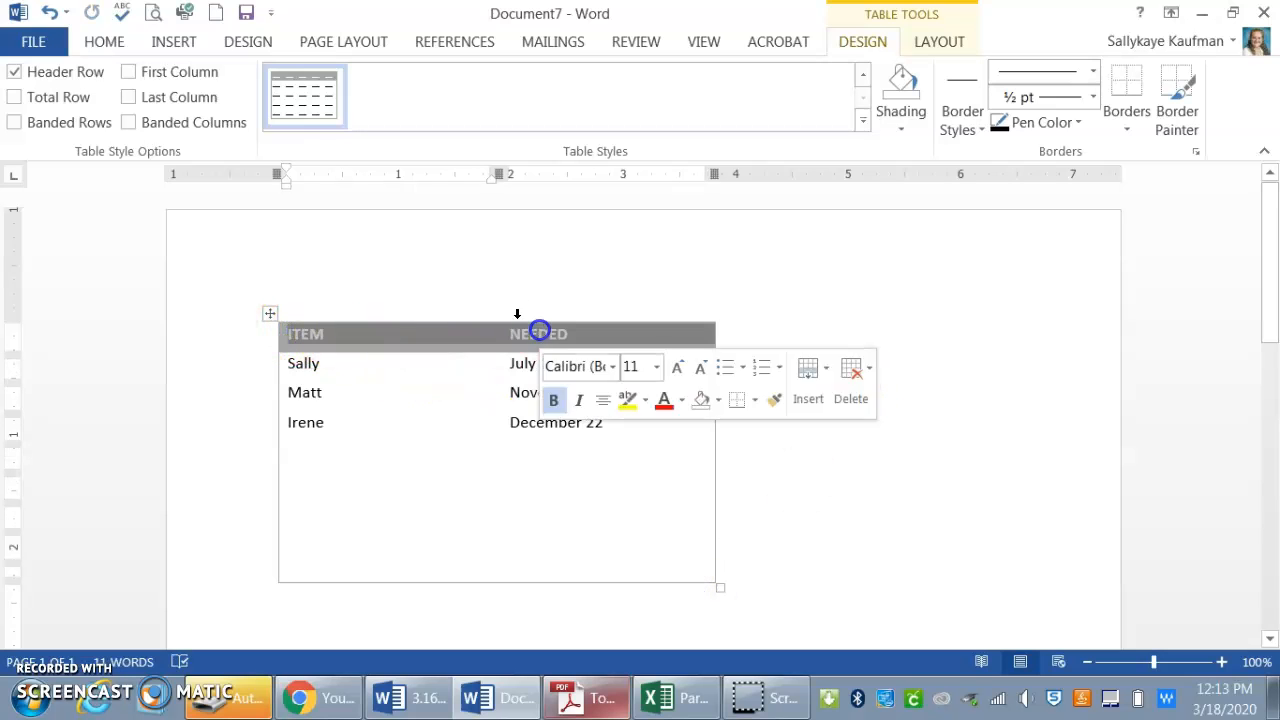
left_click(104, 41)
left_click(343, 82)
left_click(343, 82)
left_click(343, 82)
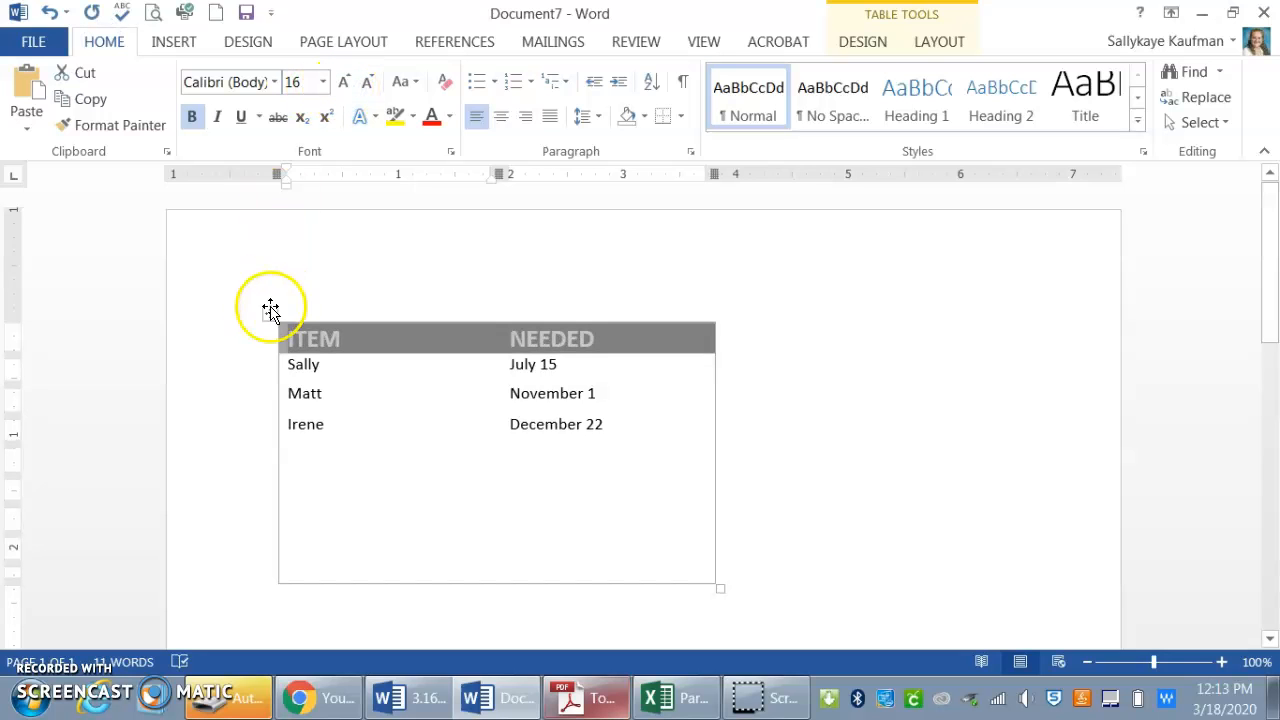
Step: Increase the font size of the three filled rows below the header to 14
left_click_drag(292, 364, 600, 440)
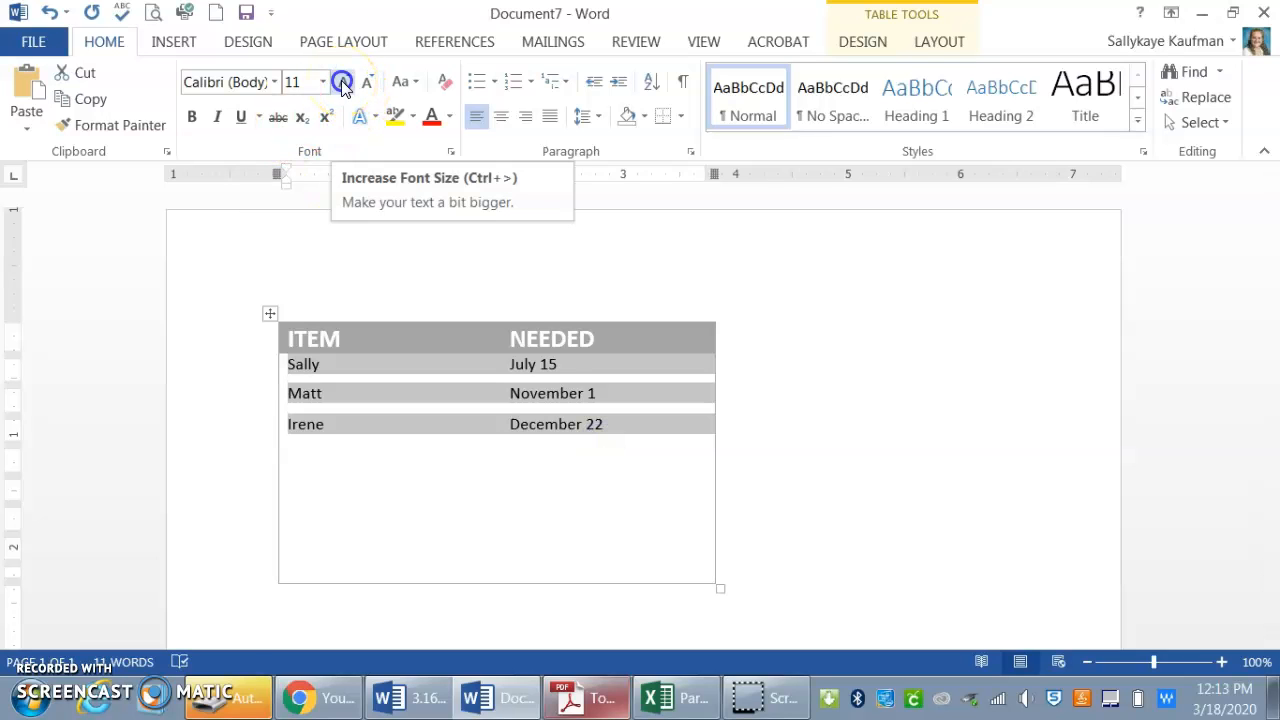
left_click(343, 82)
left_click(343, 82)
left_click(783, 362)
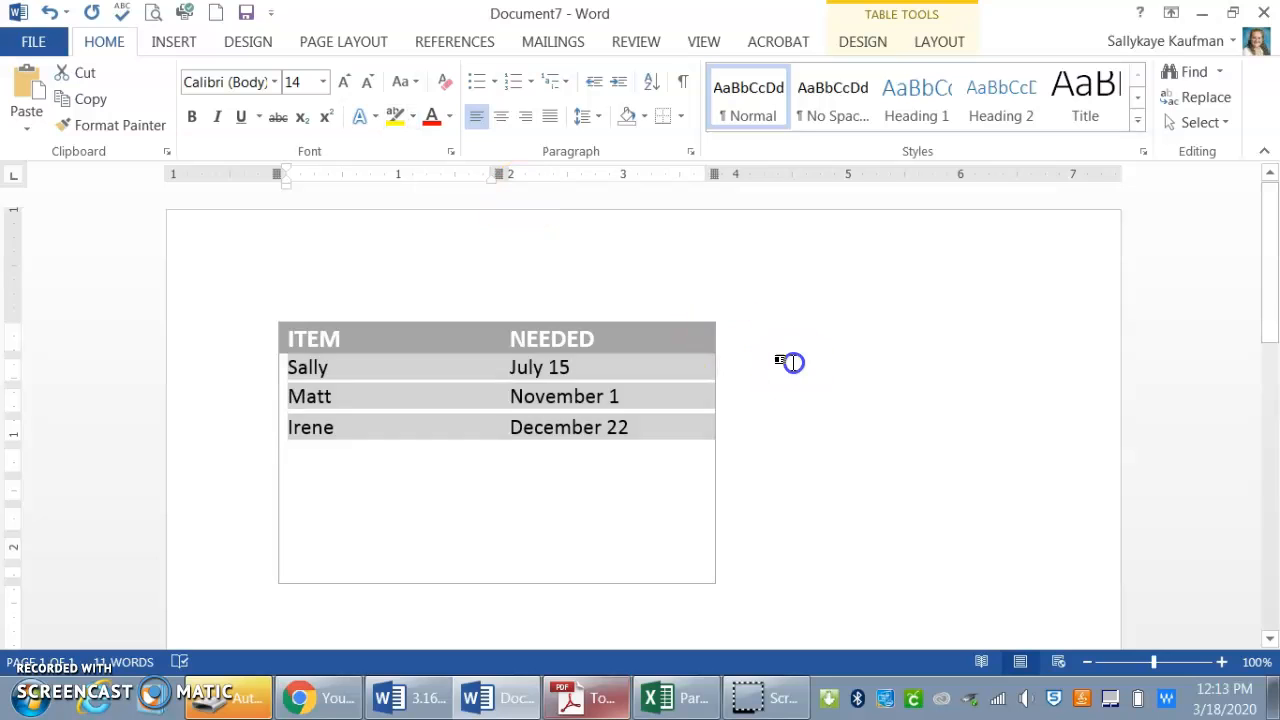
Step: Center the whole table horizontally on the page
left_click(268, 314)
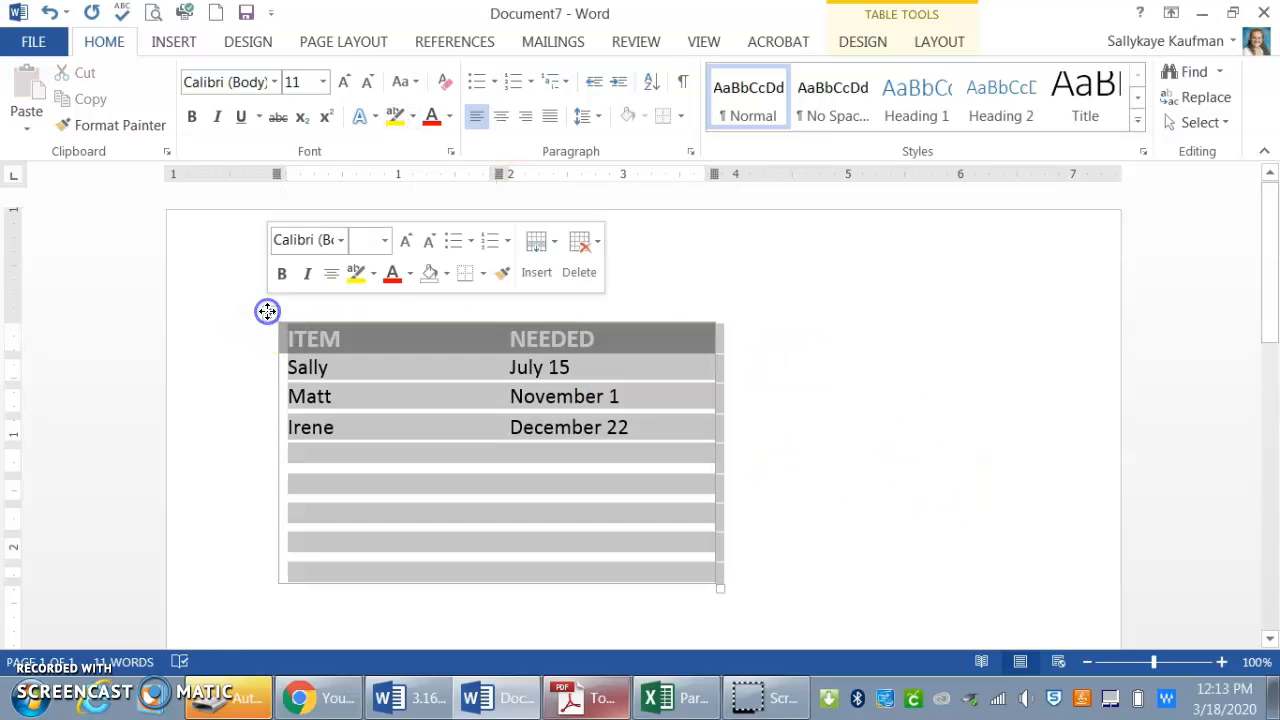
left_click(499, 118)
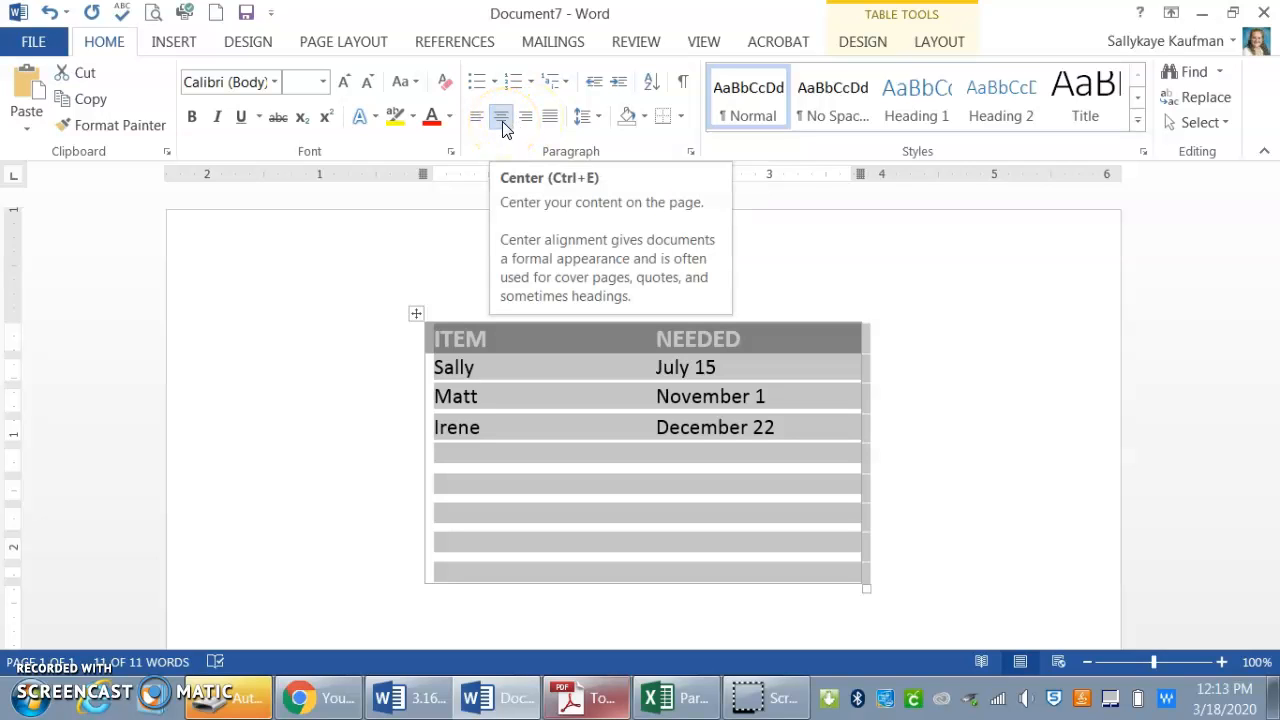
left_click(934, 278)
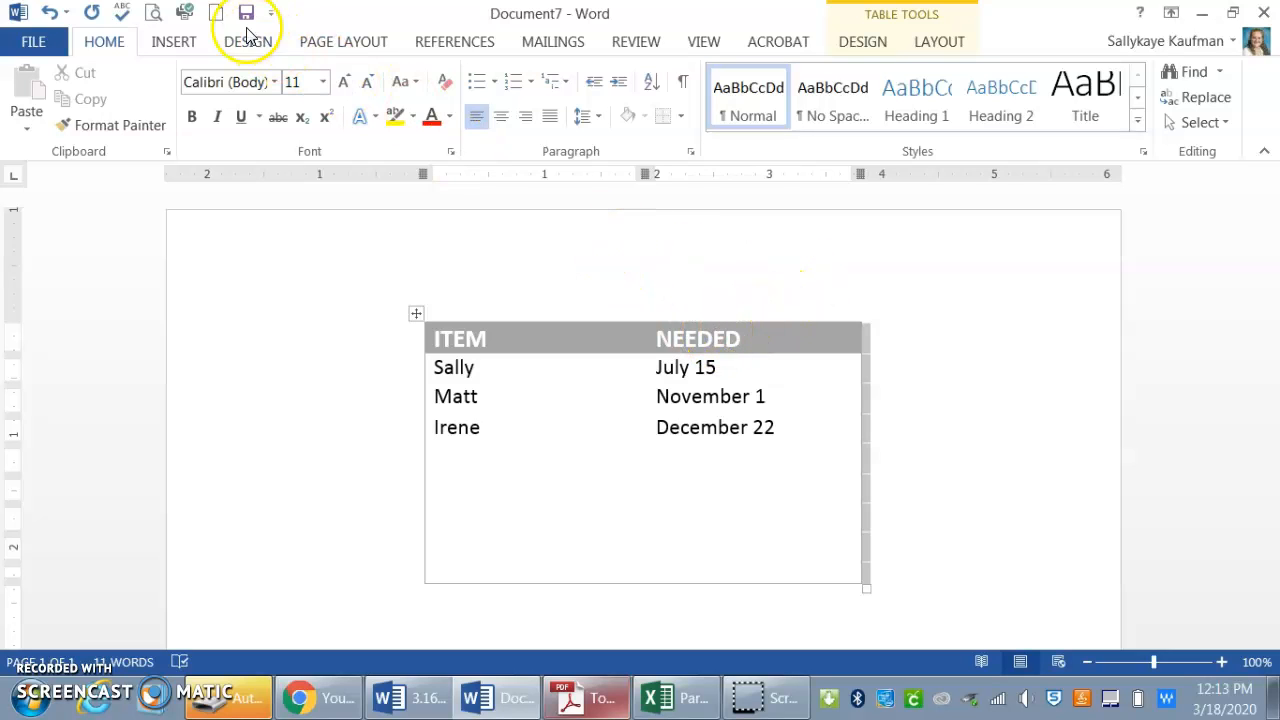
Step: Check the page in print preview and move the whole table about 1.1 inches down the page
left_click(155, 18)
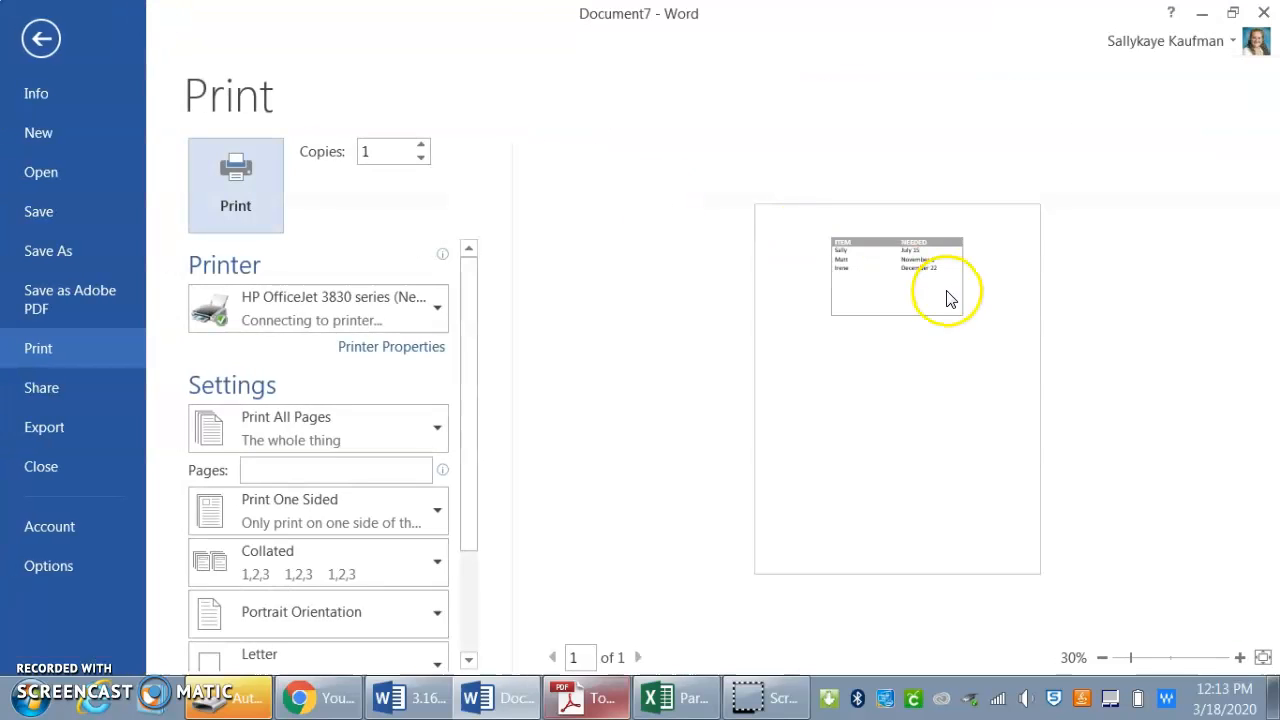
key("Escape")
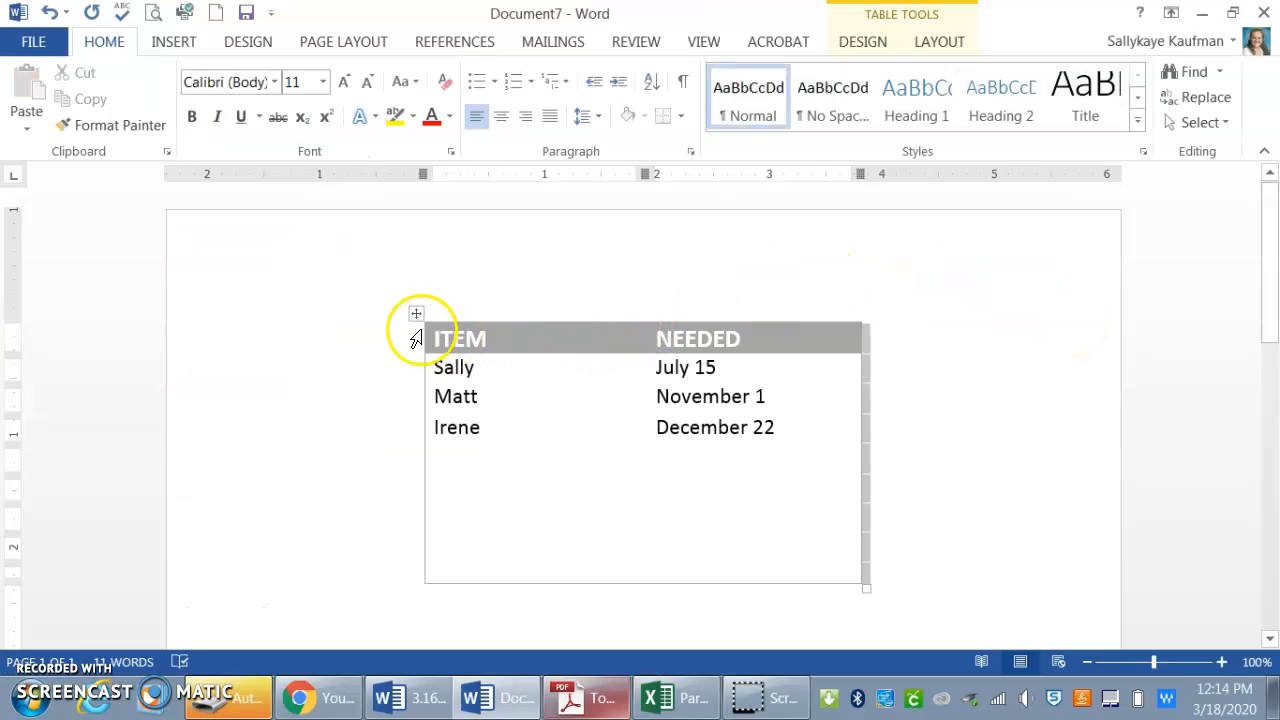
left_click_drag(417, 312, 420, 440)
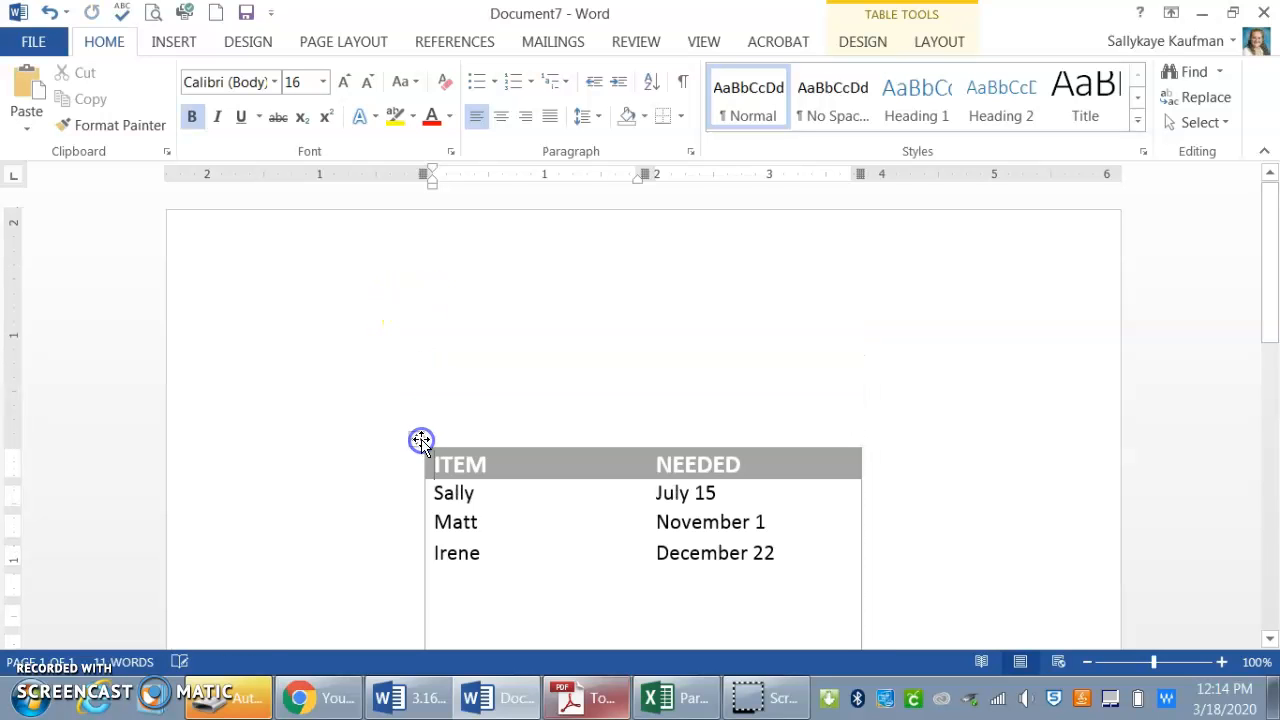
Step: Enter the teacher's title and surname in the page header and return to the document body
left_click(659, 238)
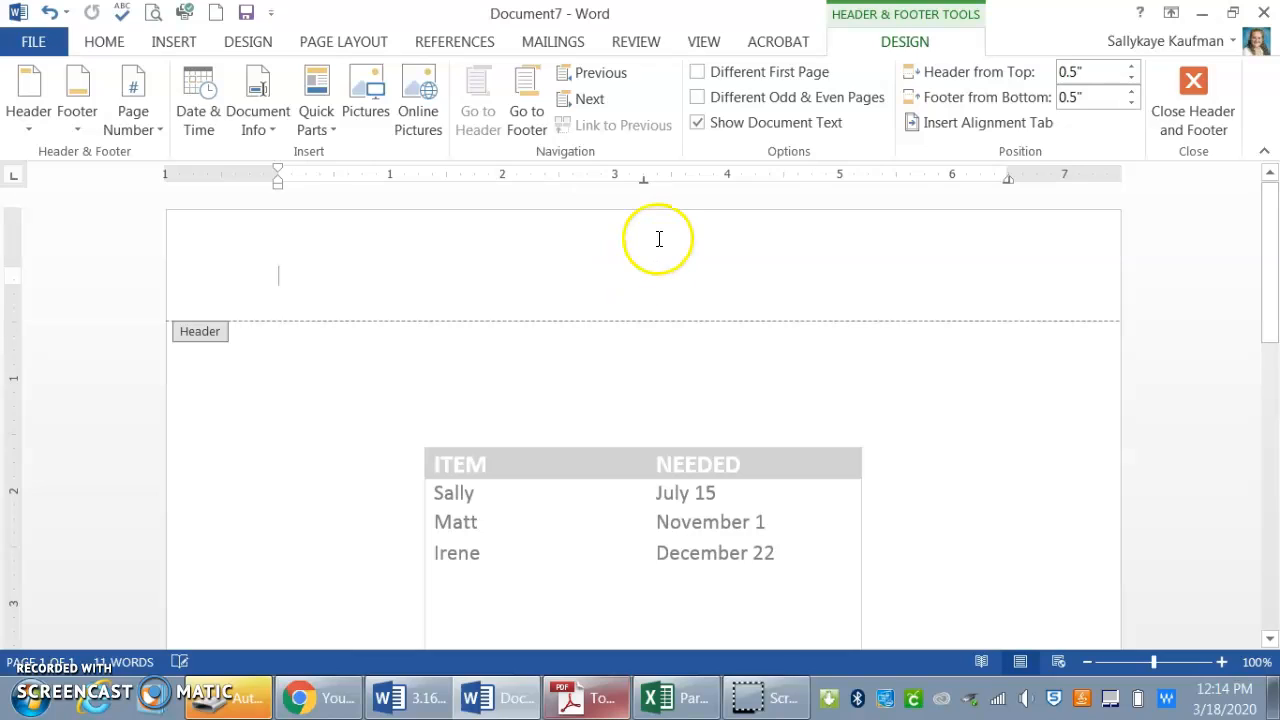
type("Ms ")
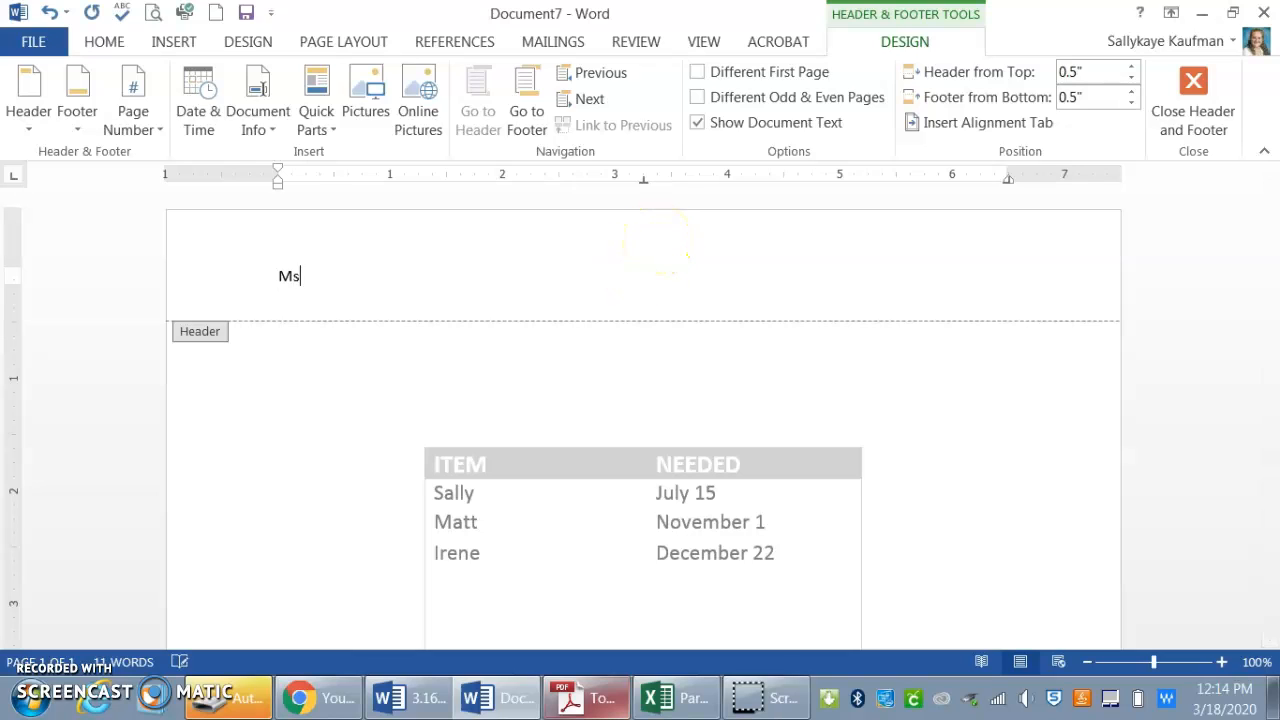
type("Kaufman")
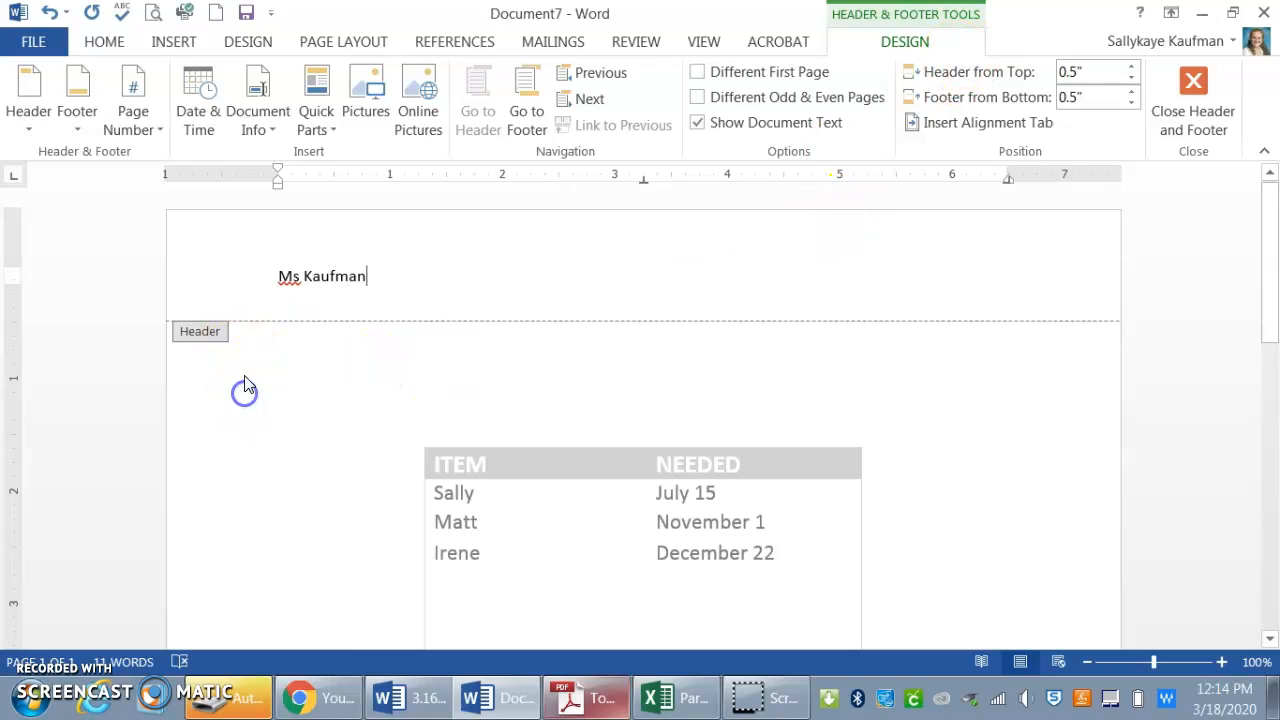
double_click(244, 457)
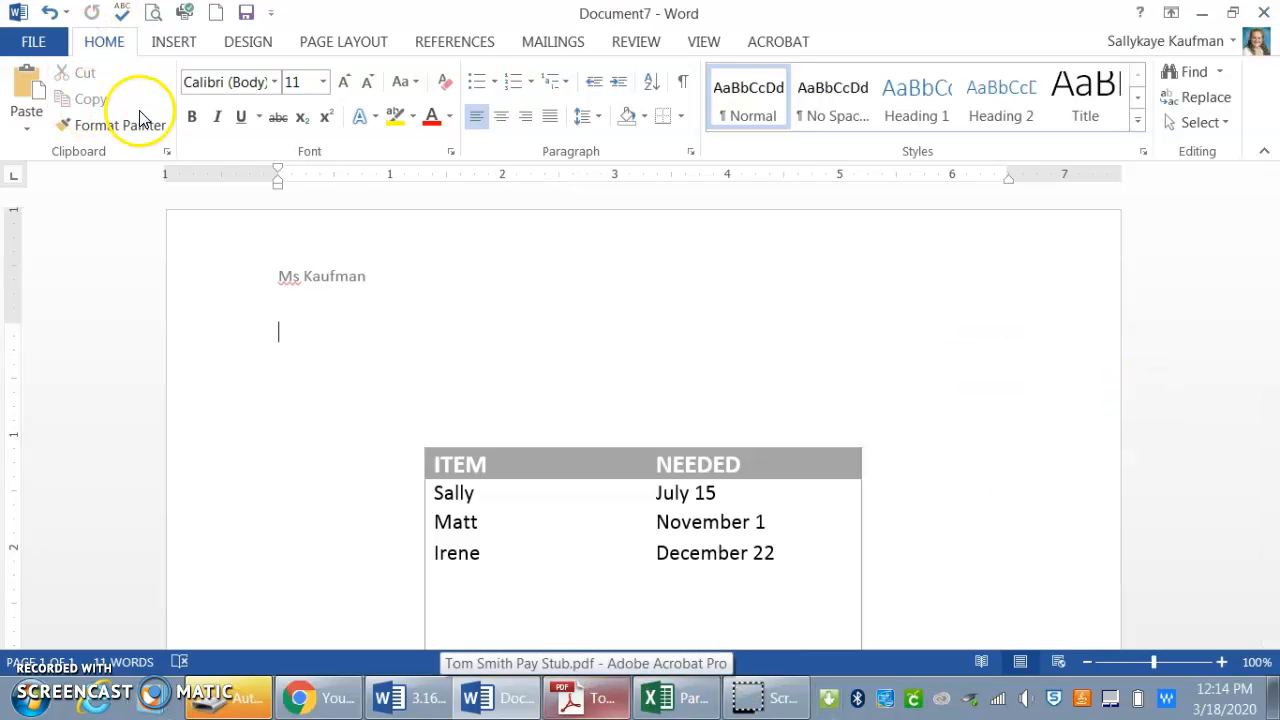
left_click(22, 48)
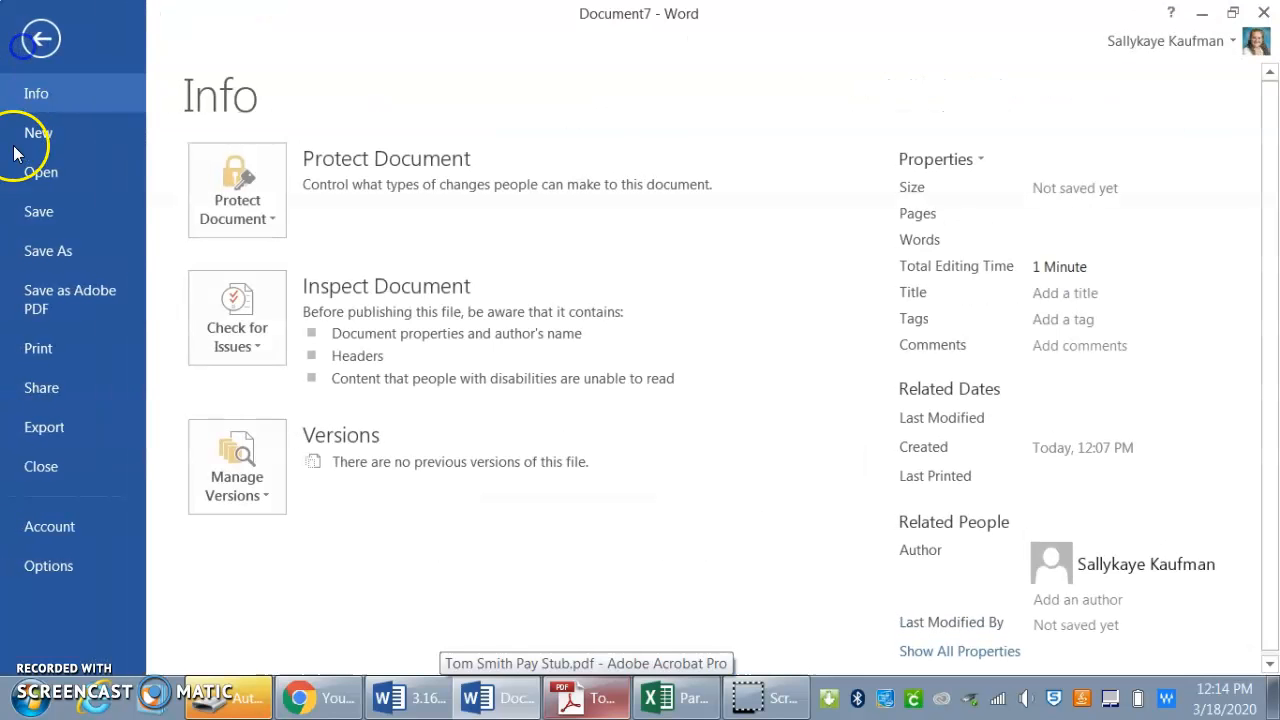
left_click(22, 249)
left_click(590, 598)
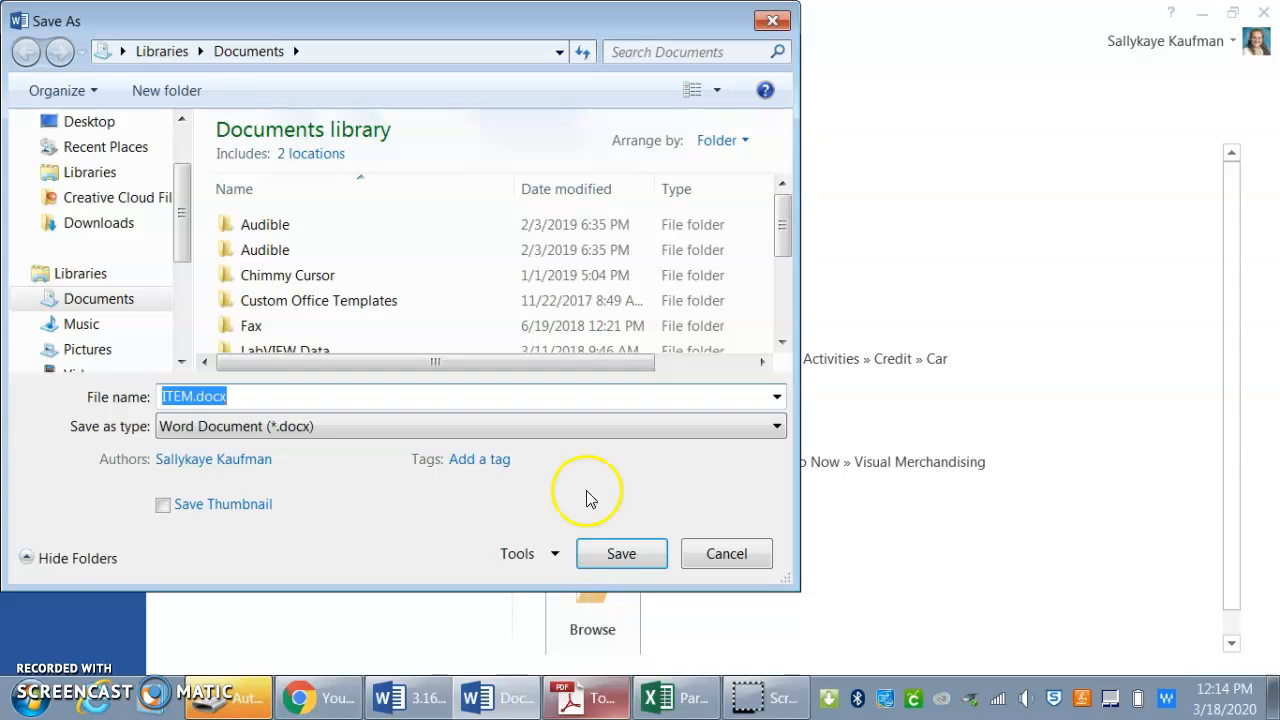
left_click_drag(183, 225, 183, 312)
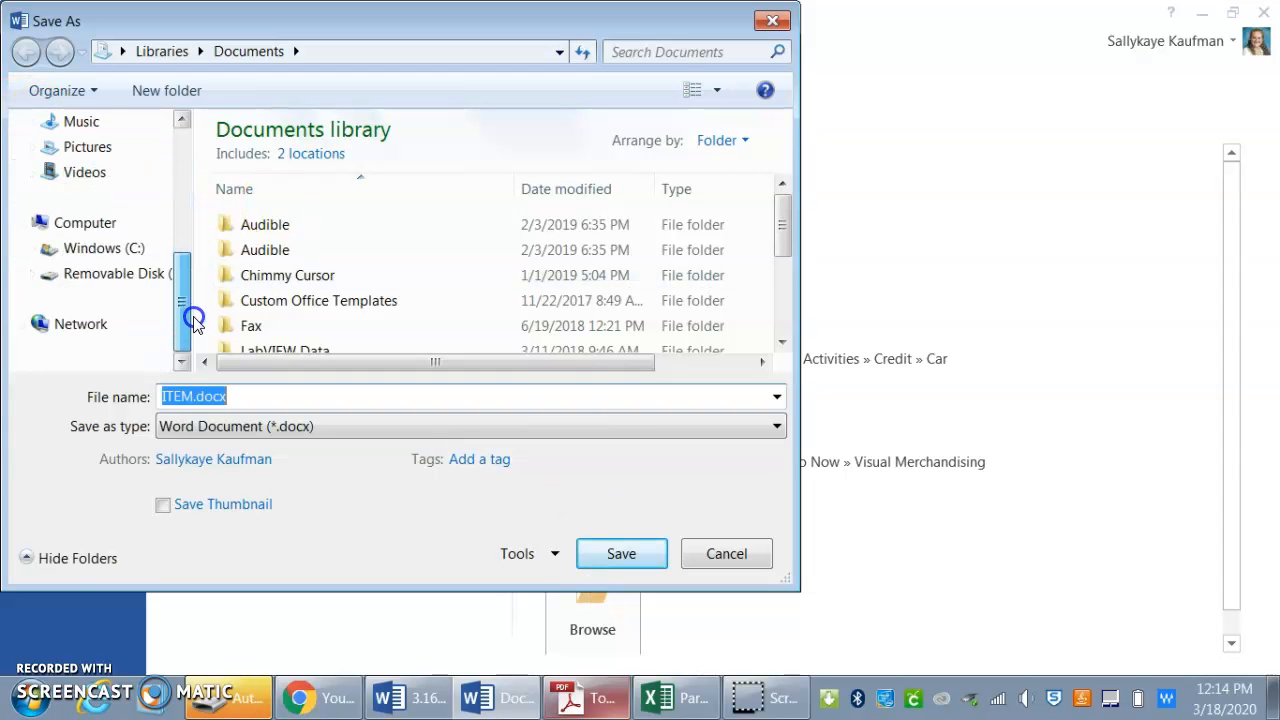
left_click(762, 563)
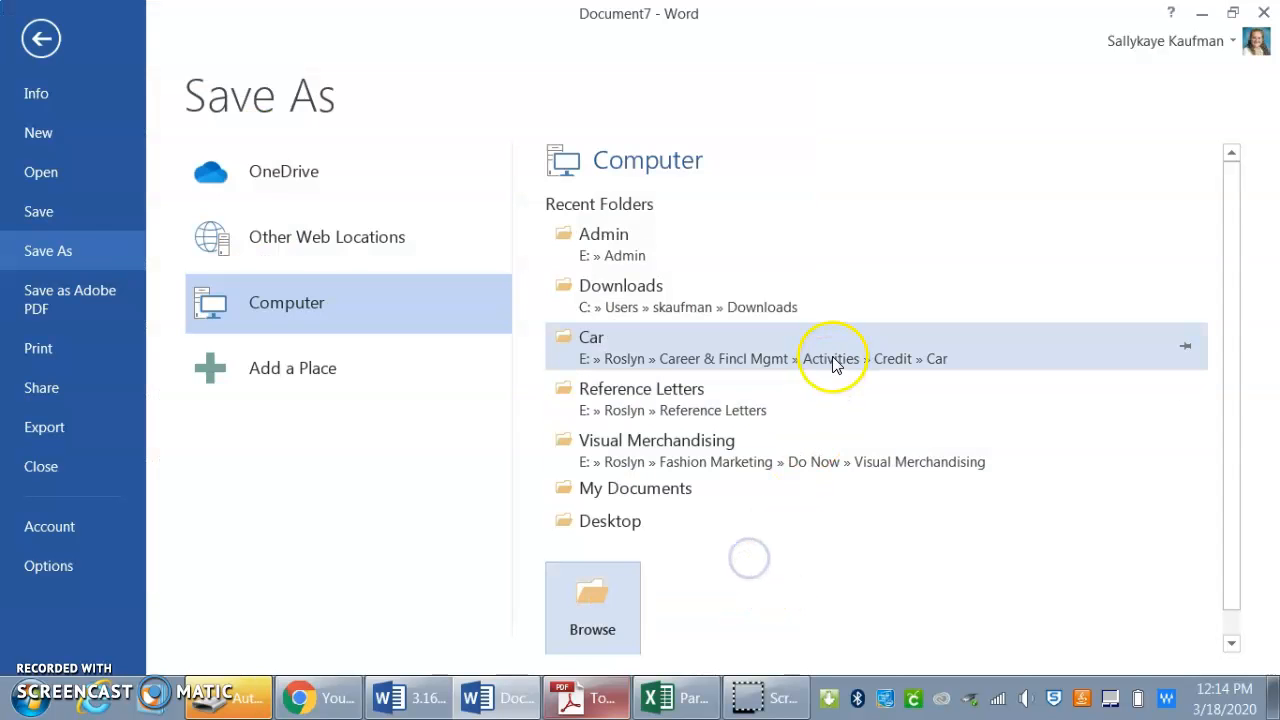
key("Escape")
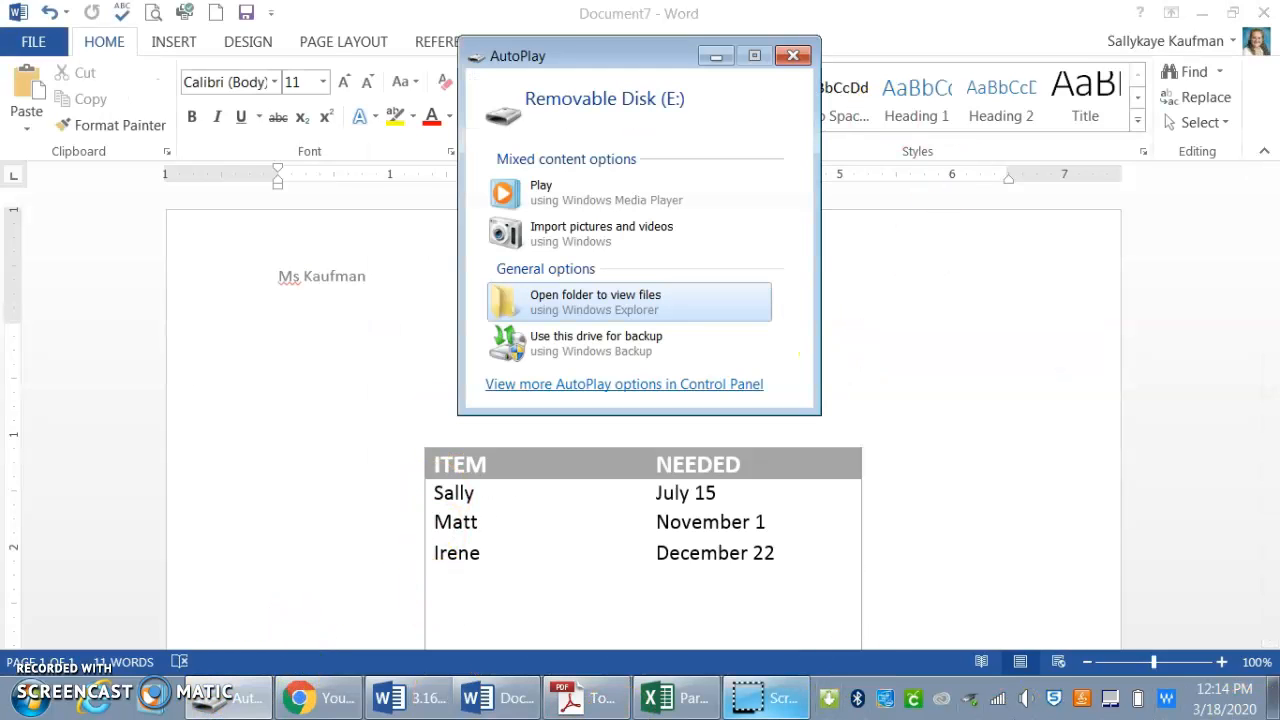
Step: Open Removable Disk (E:) in a maximized Windows Explorer window and create a folder there named Business Essentials 9
left_click(511, 313)
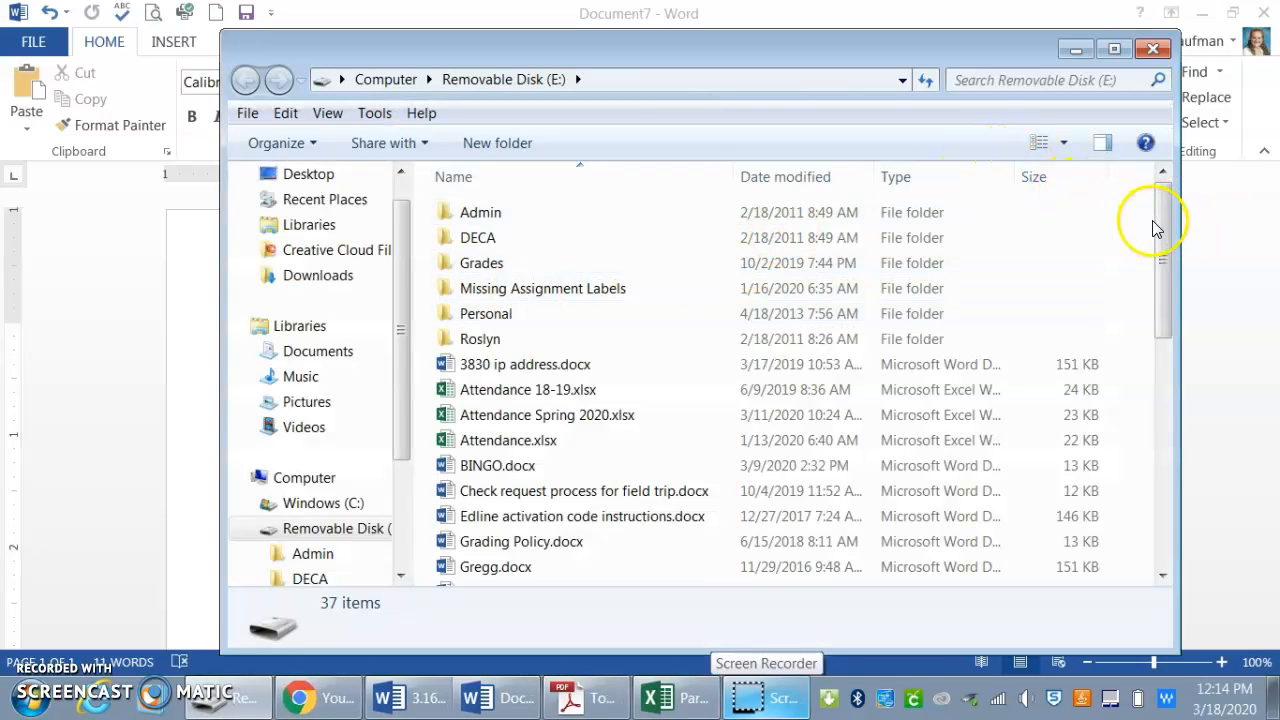
left_click(1120, 48)
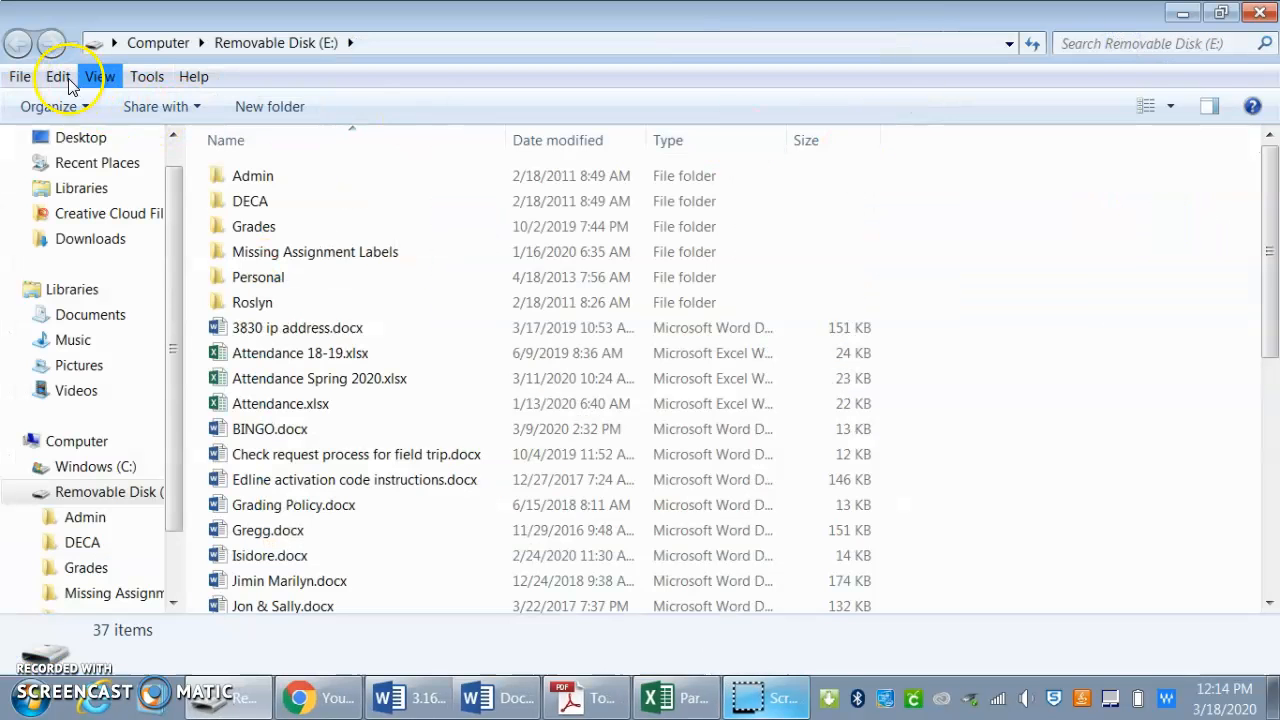
left_click(22, 77)
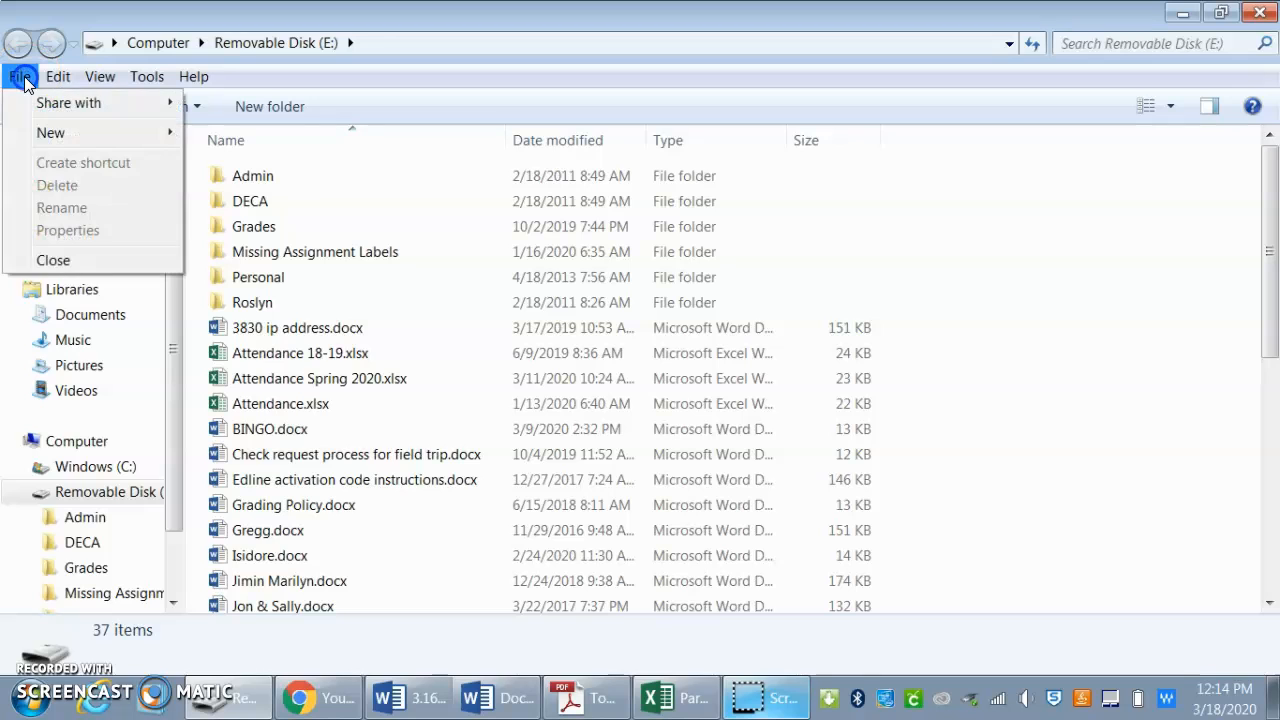
left_click(45, 132)
left_click(229, 134)
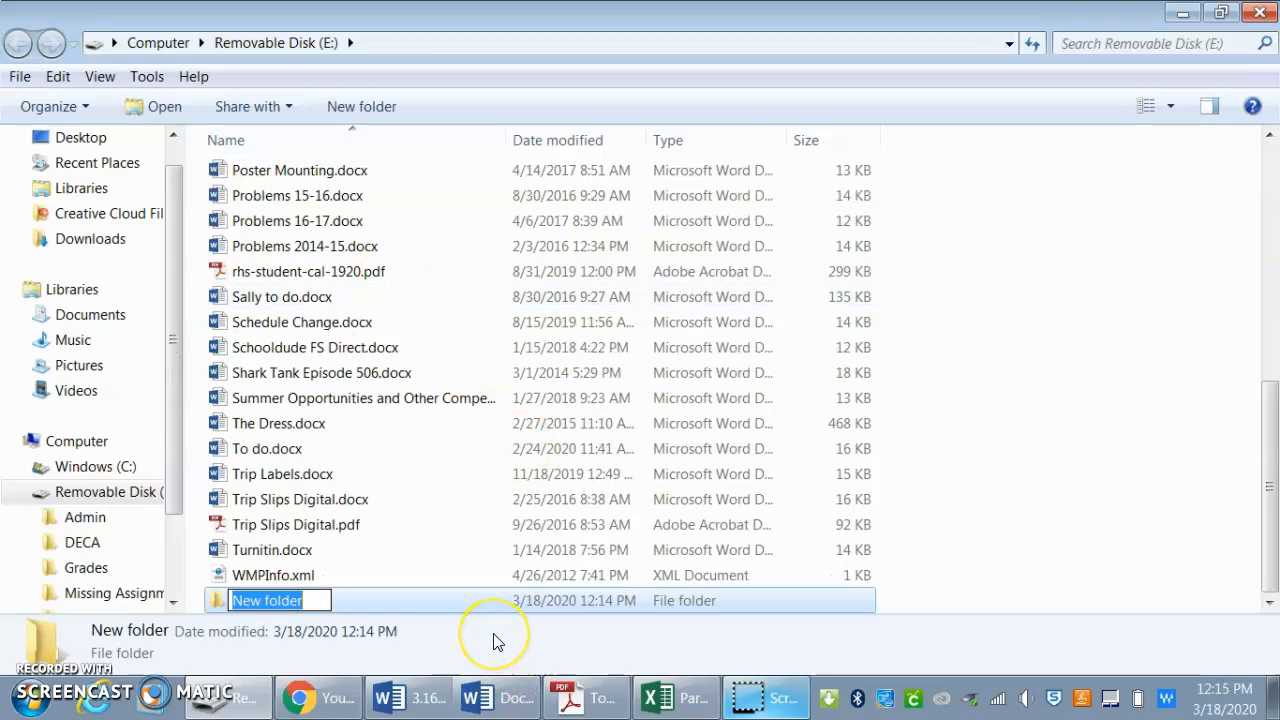
type("Bu")
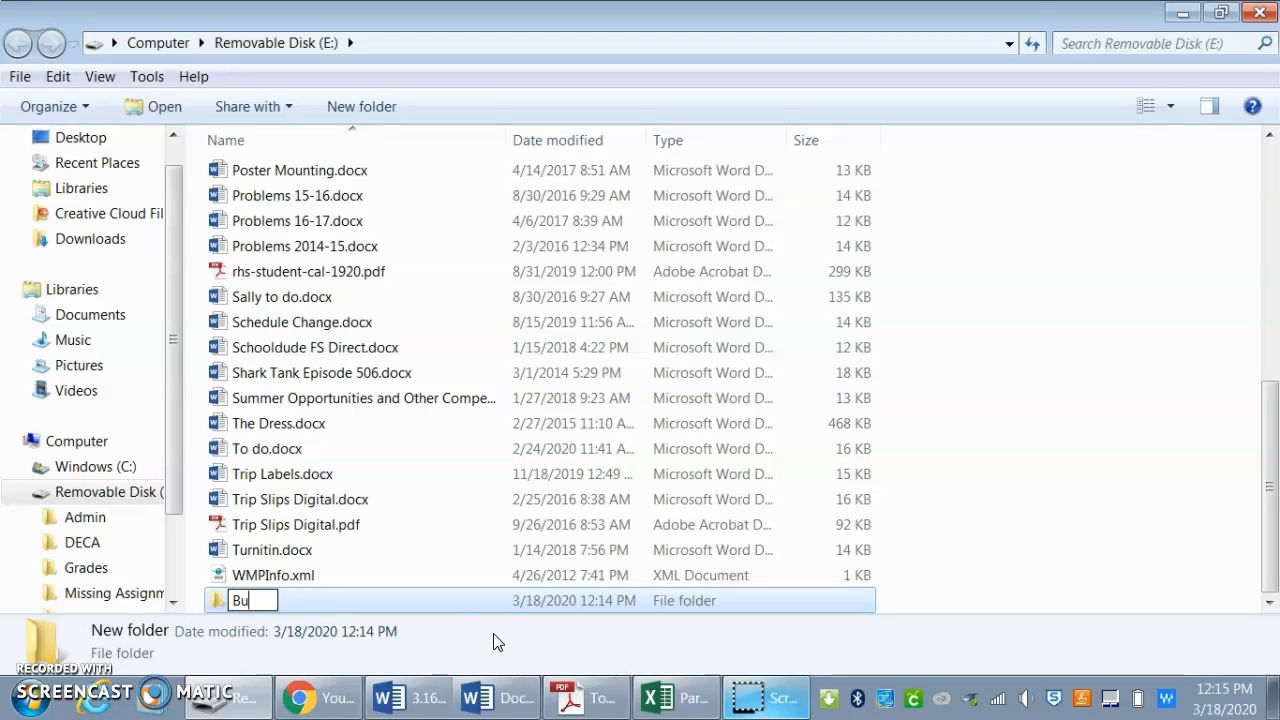
type("siness")
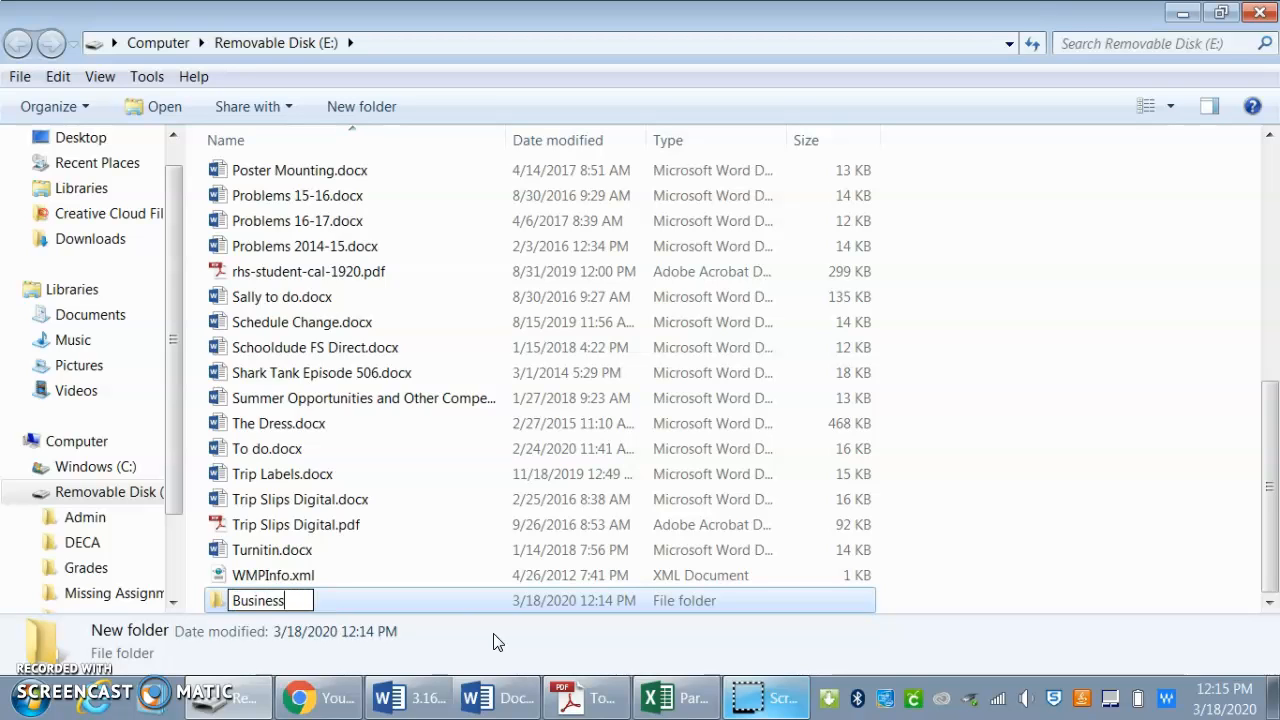
type(" Essenti")
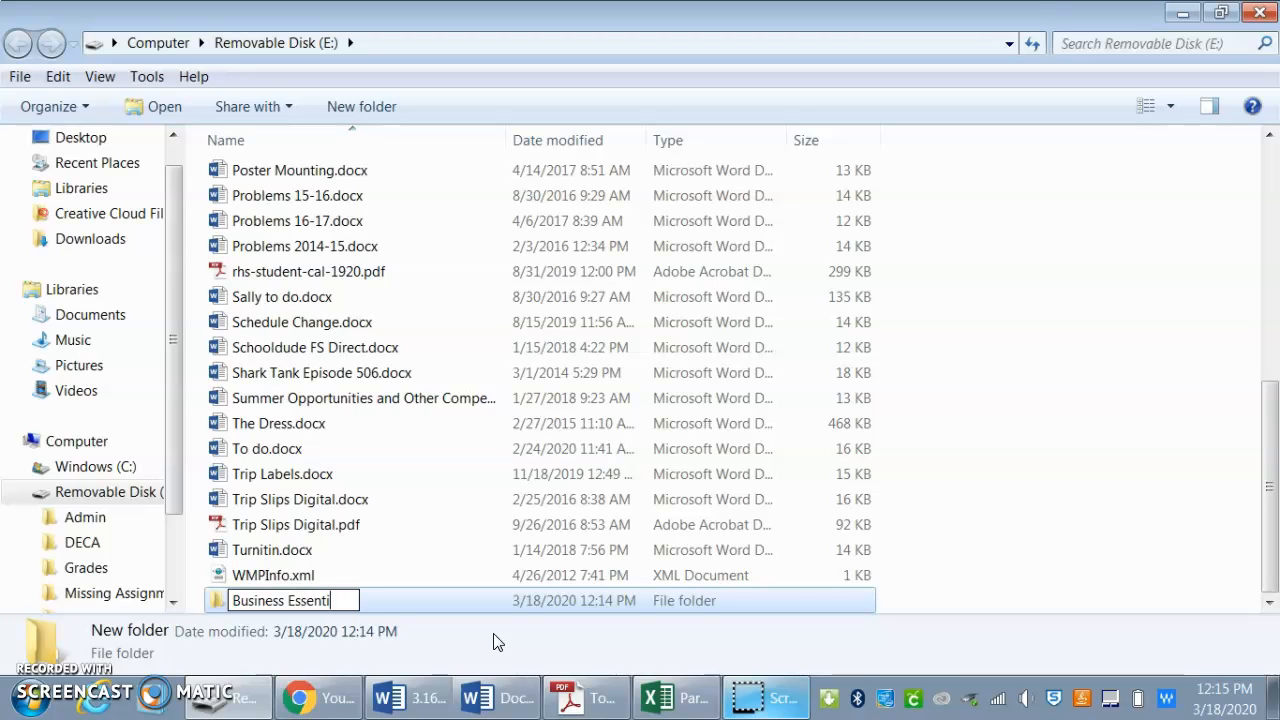
type("als 9")
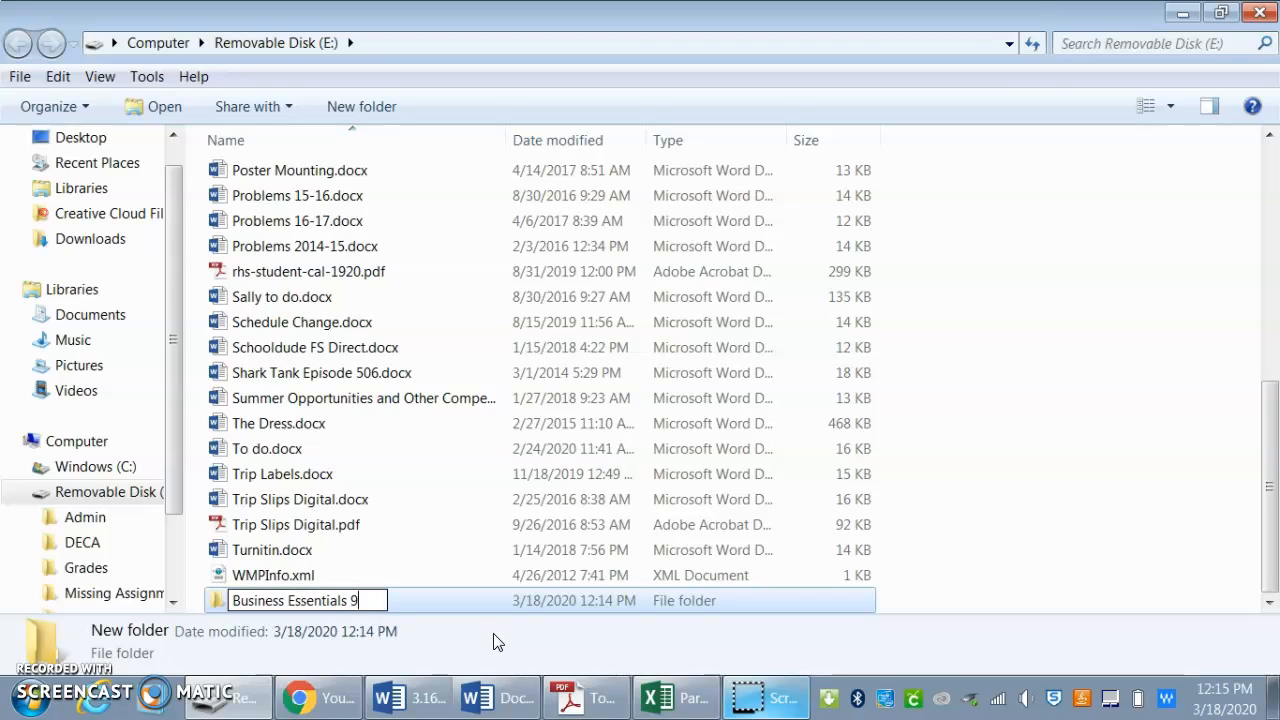
key("Return")
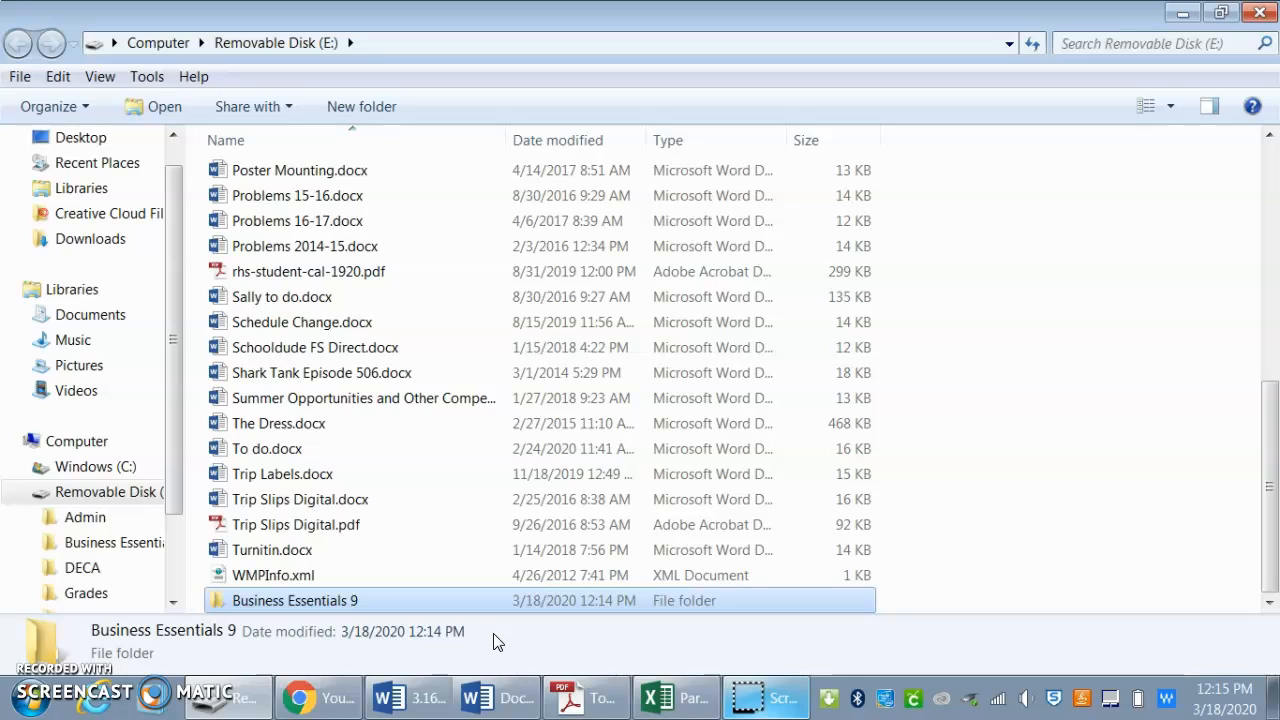
left_click(1065, 497)
left_click(230, 604)
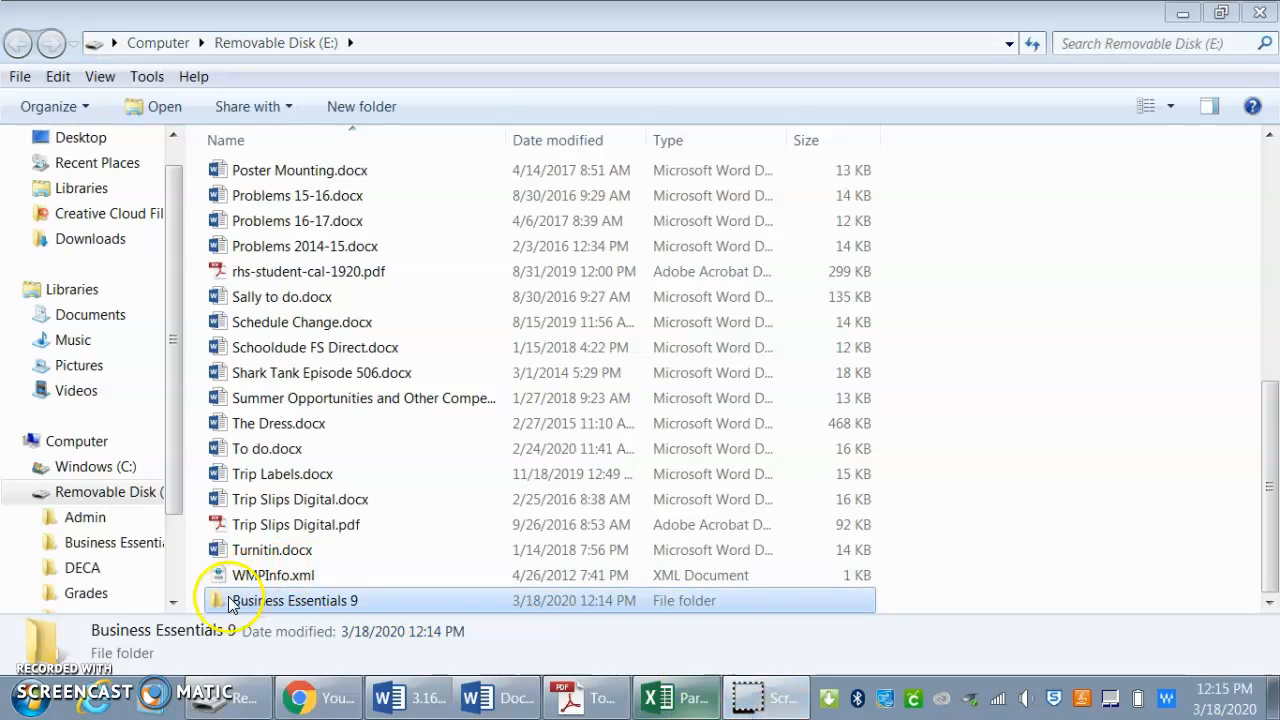